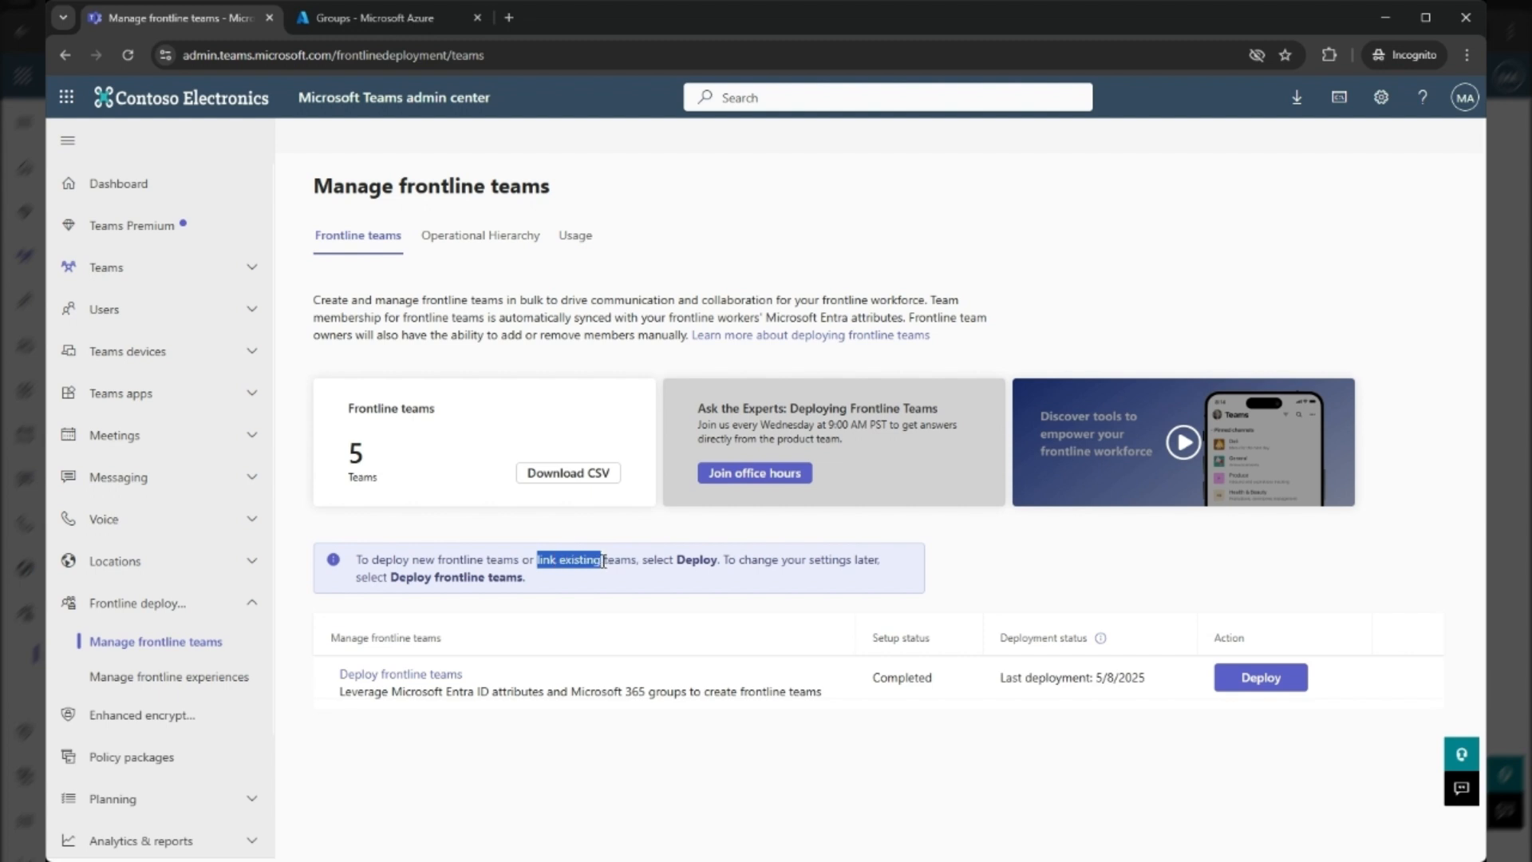
Go from the frontline teams overview to the deployment page's option for linking existing teams
click(668, 574)
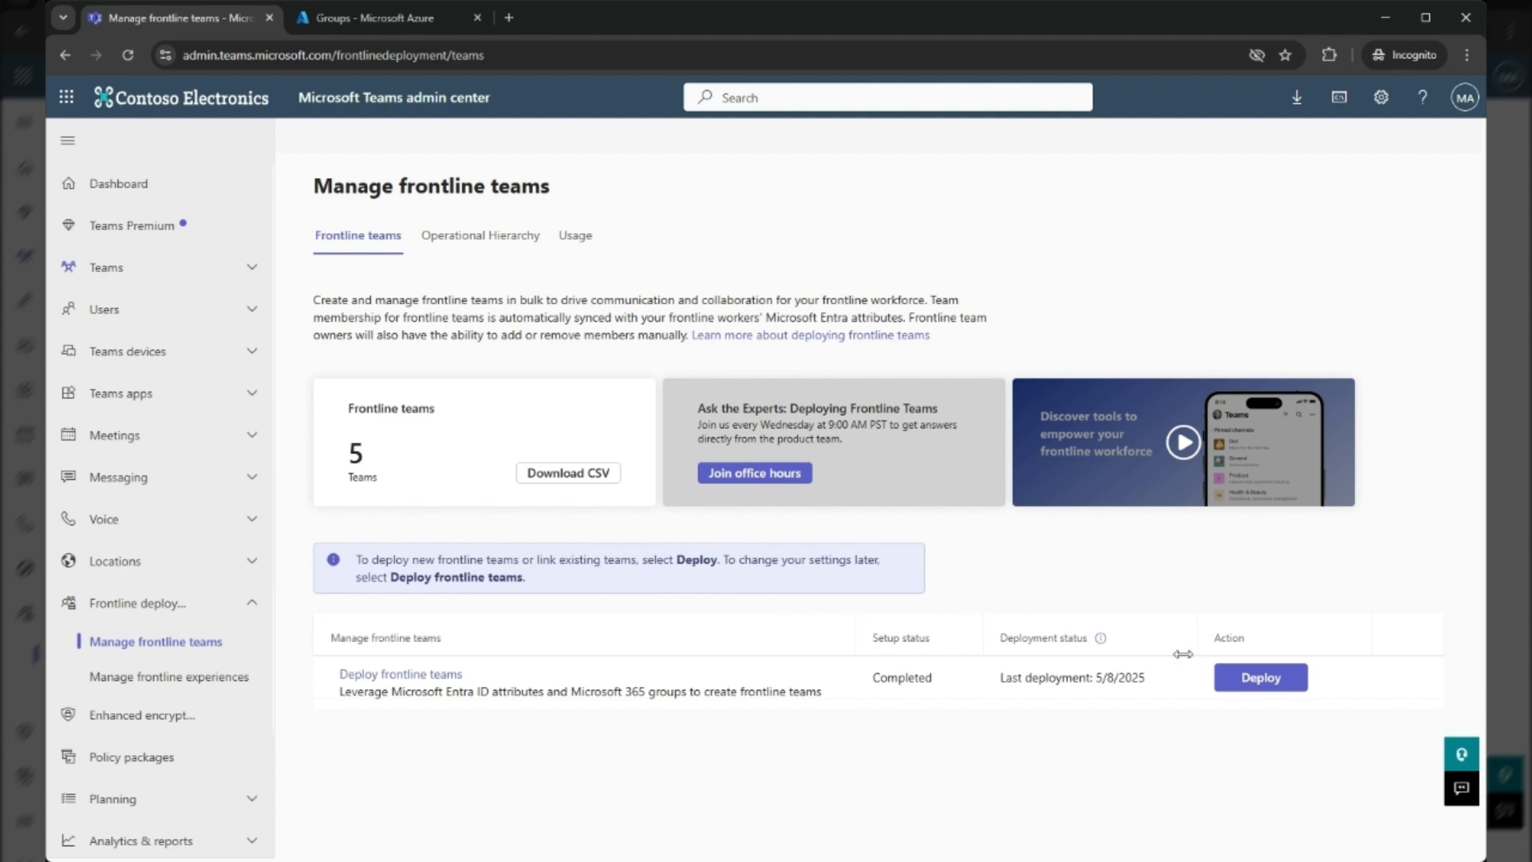
click(1233, 680)
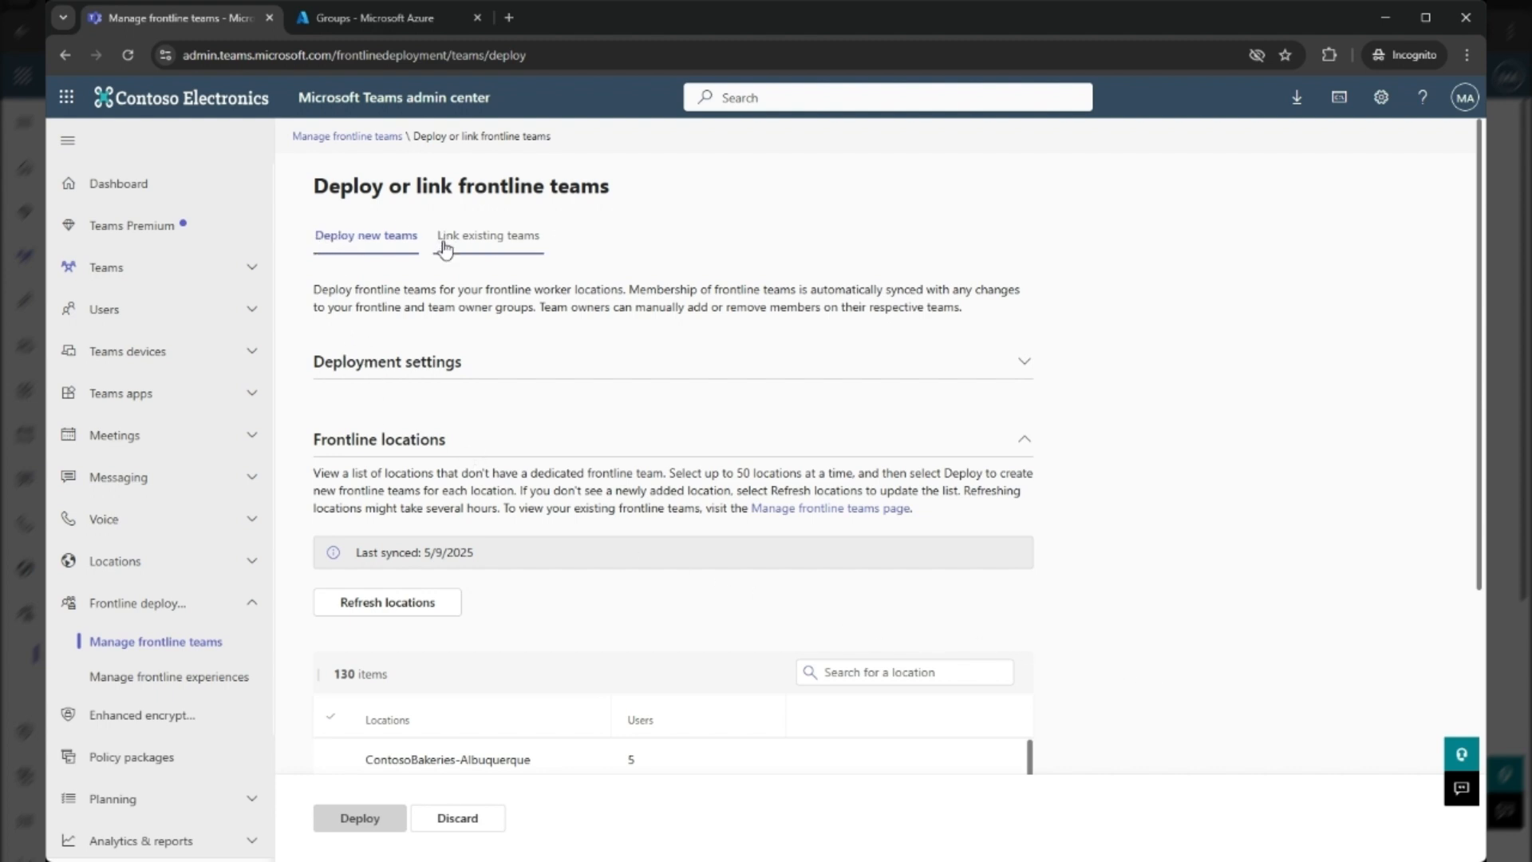
scroll(533, 435, down, 3)
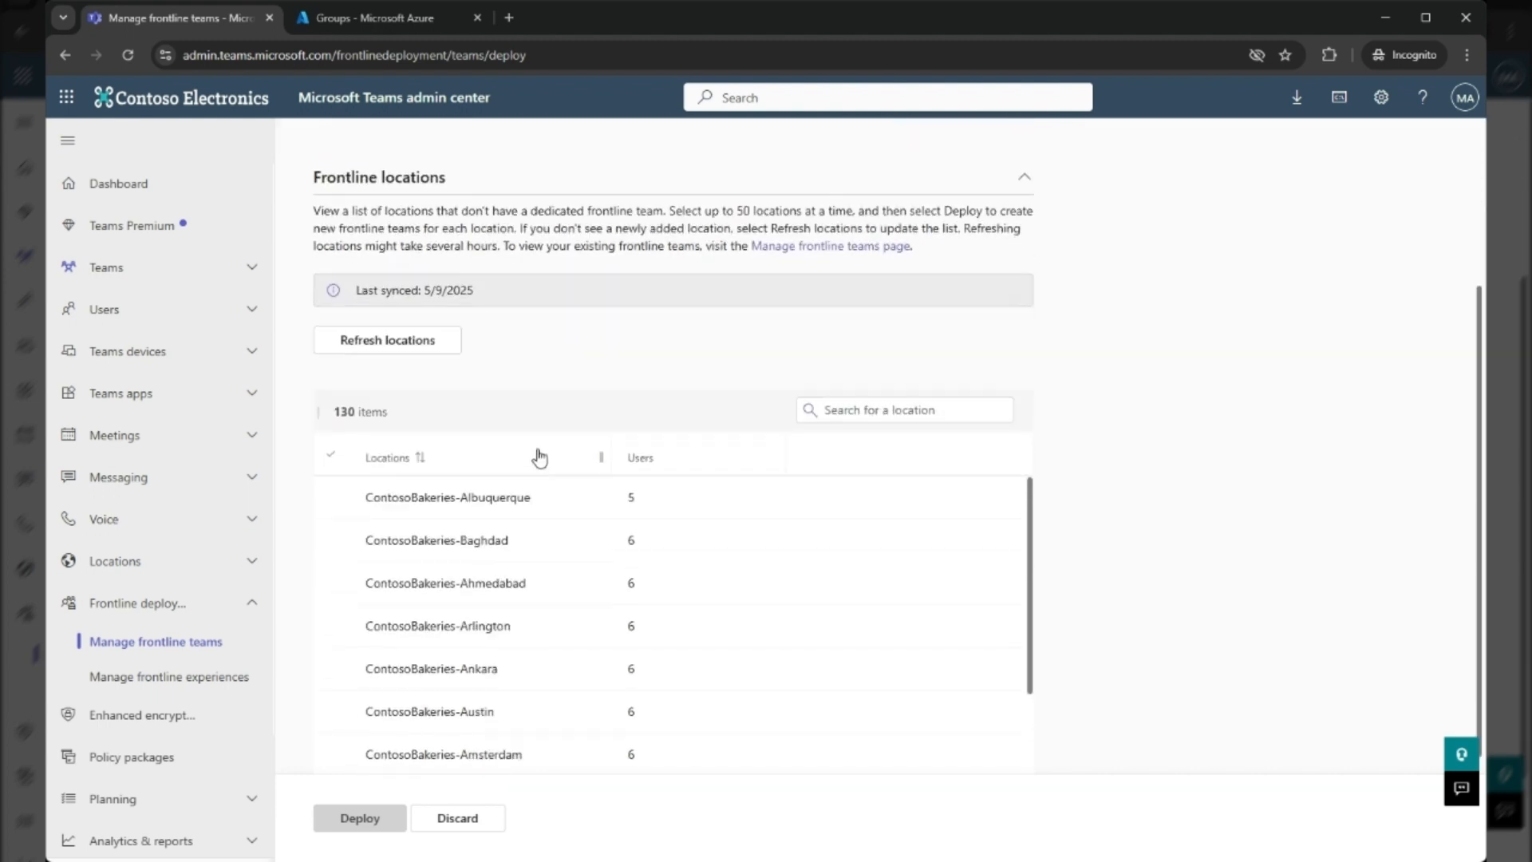
scroll(509, 530, up, 3)
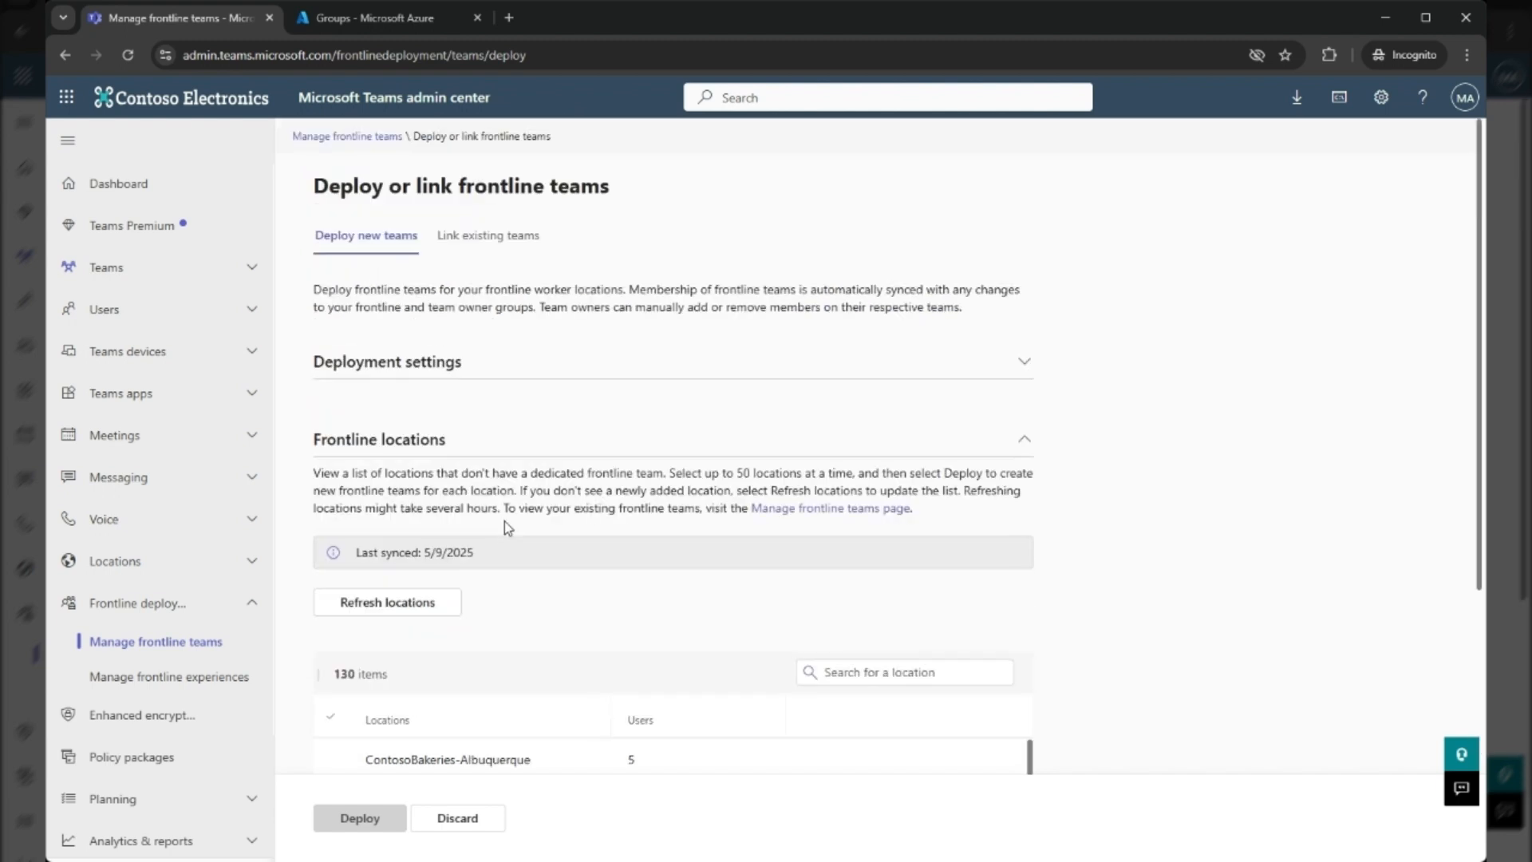
click(508, 252)
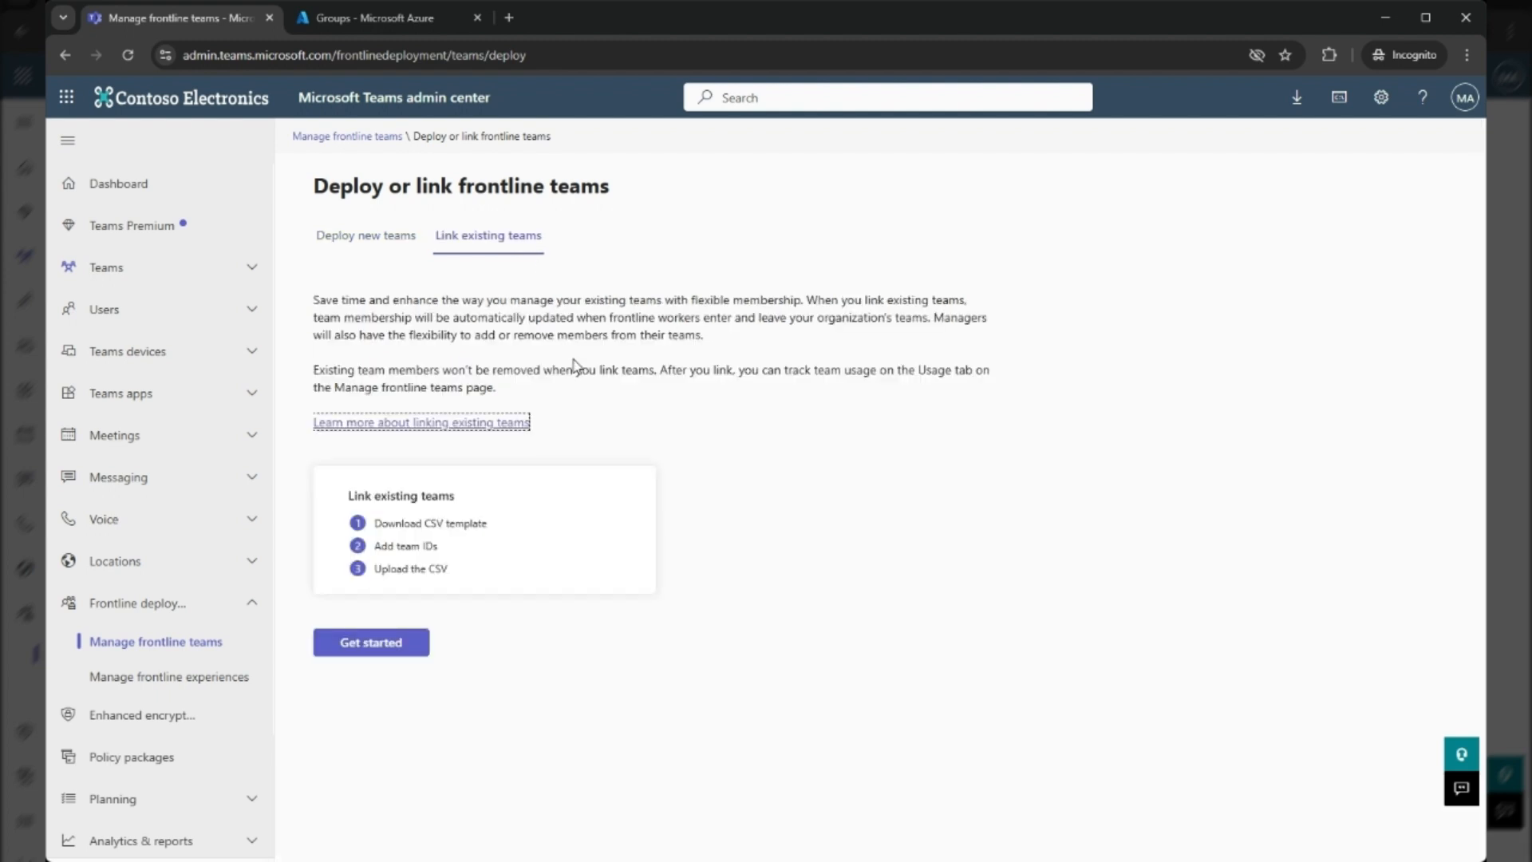
click(582, 400)
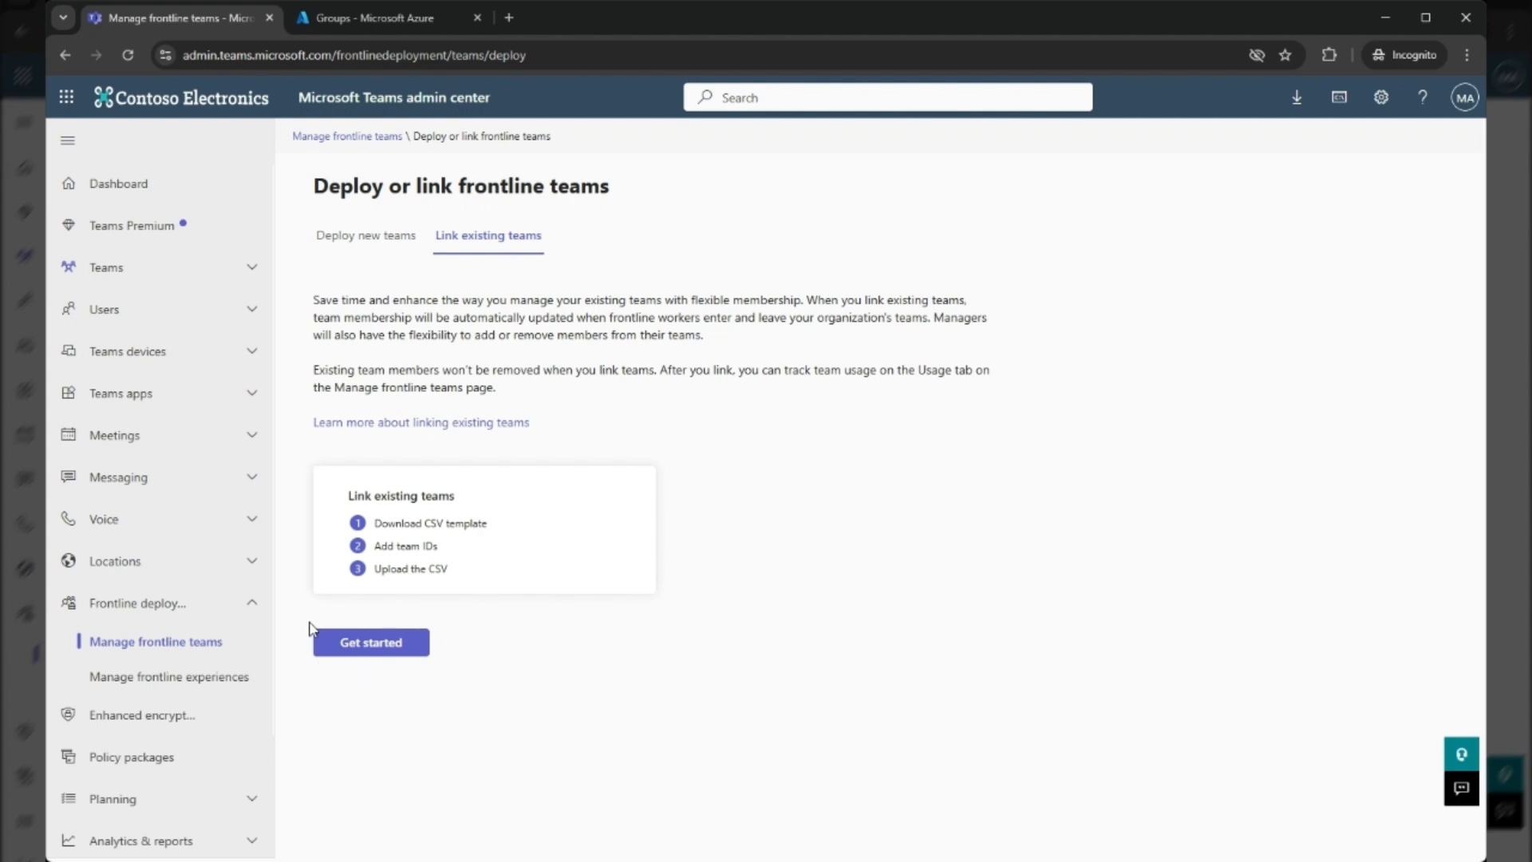
Start linking existing teams and download the CSV template with the frontline locations
click(343, 646)
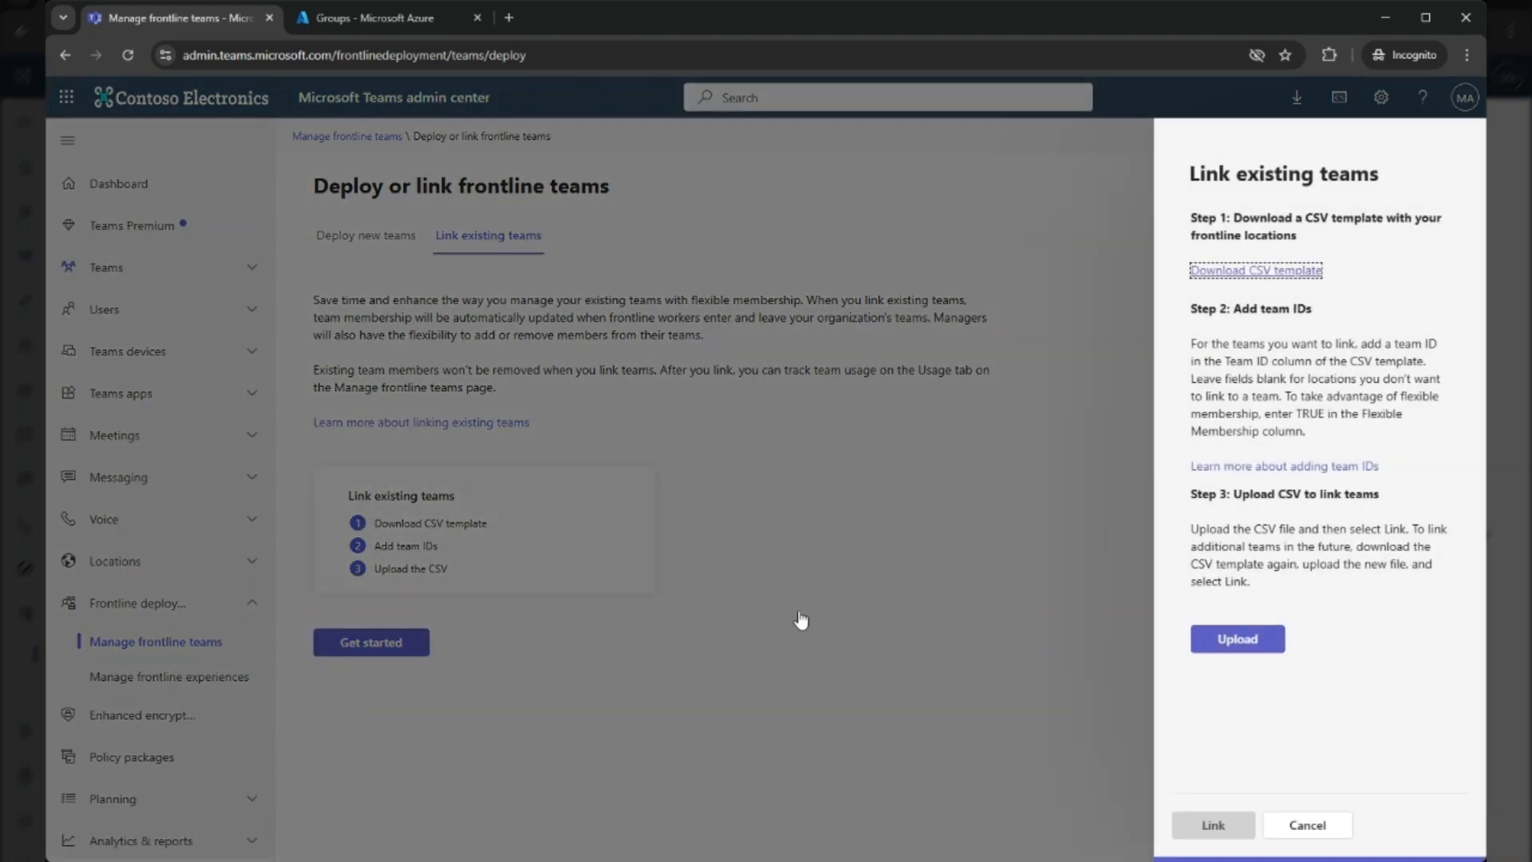
click(1169, 321)
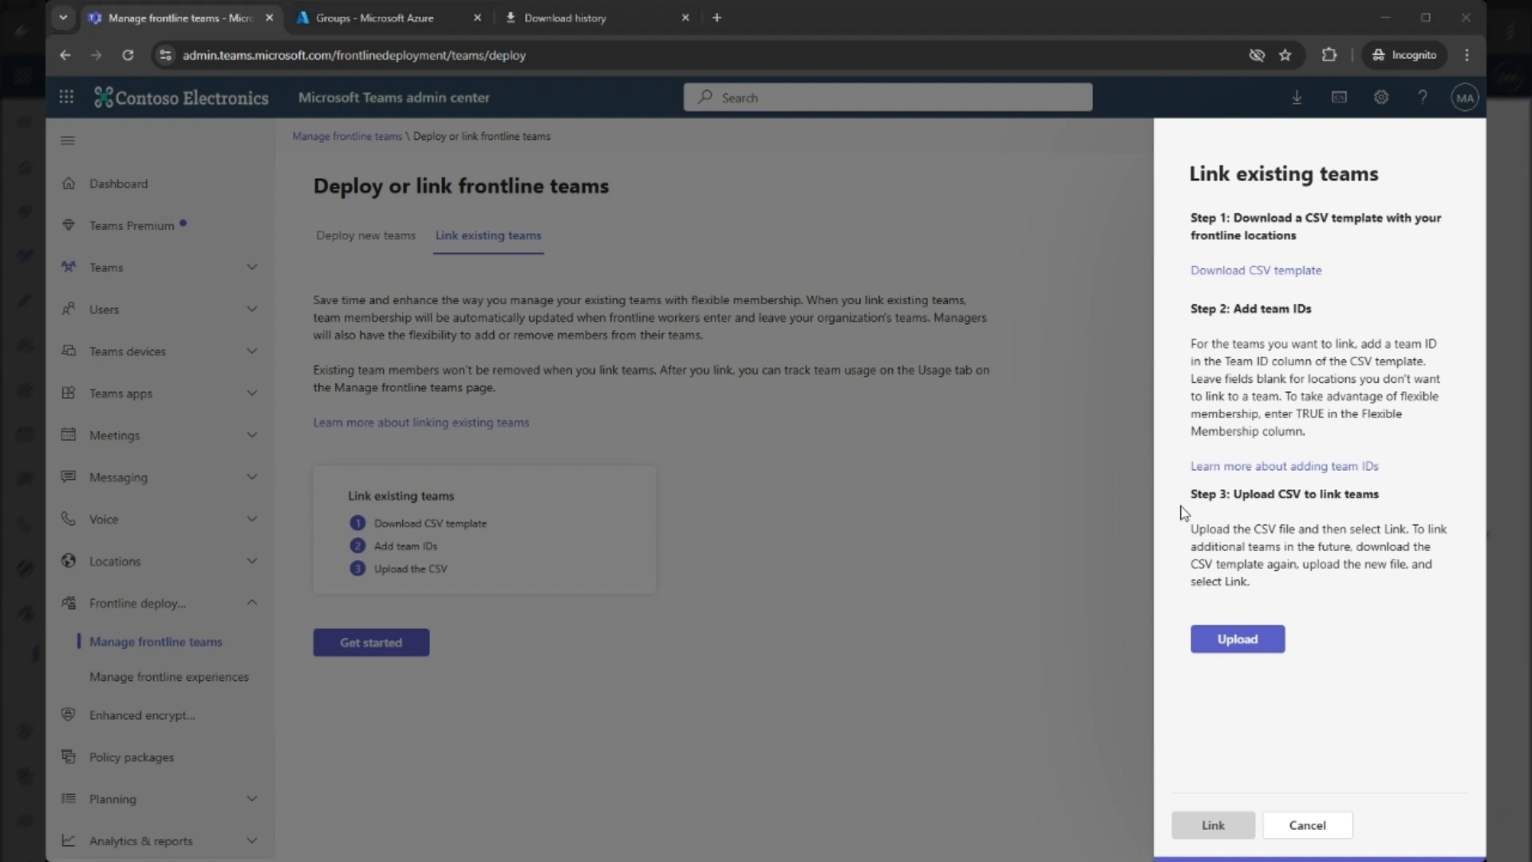
click(1237, 276)
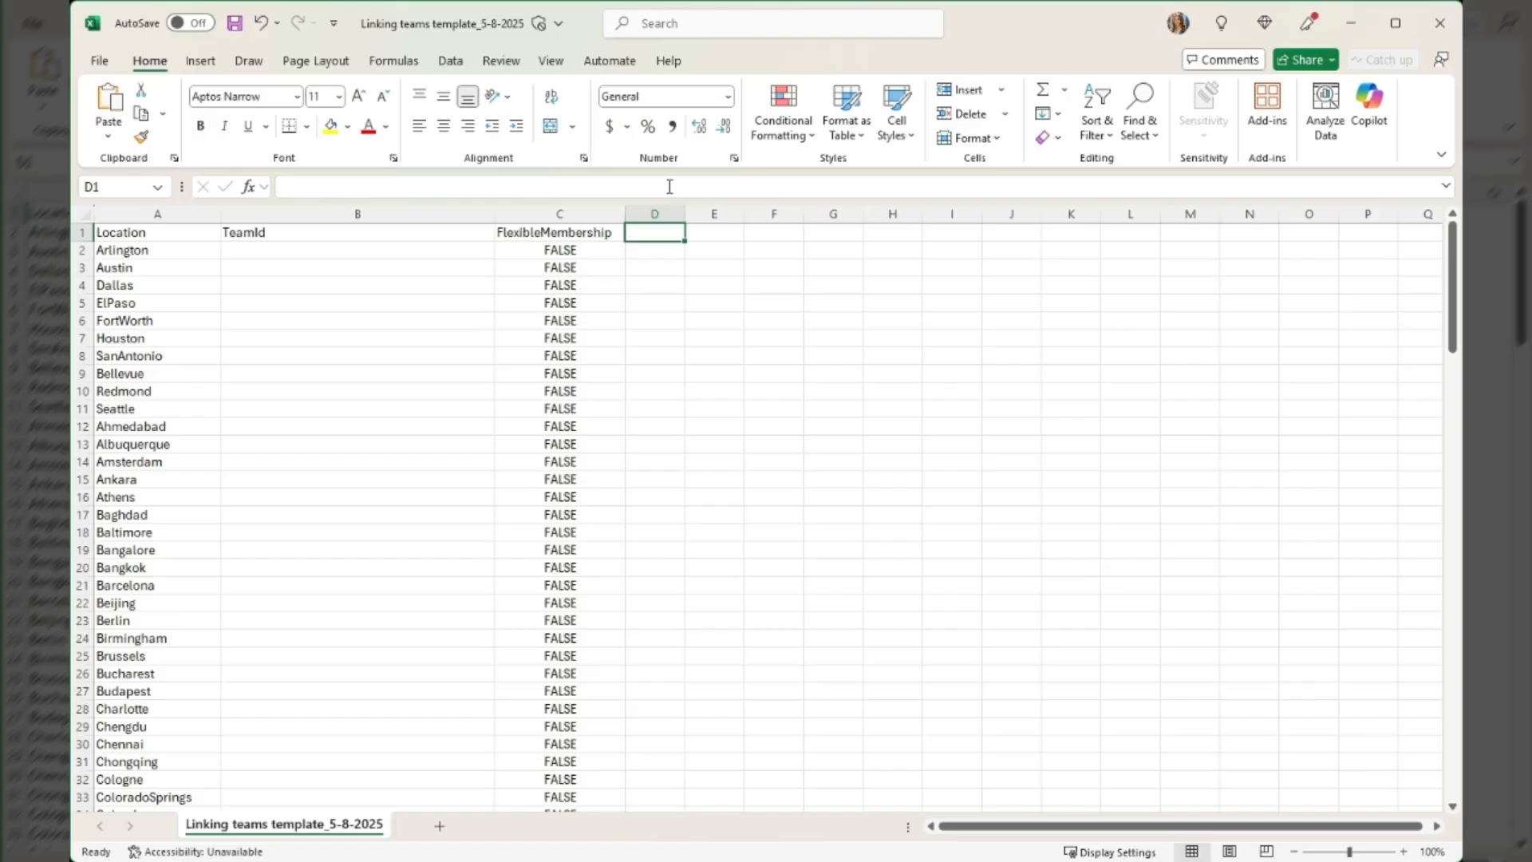
Examine the template's Location, TeamId and FlexibleMembership columns in Excel and go through the whole list of locations
click(159, 211)
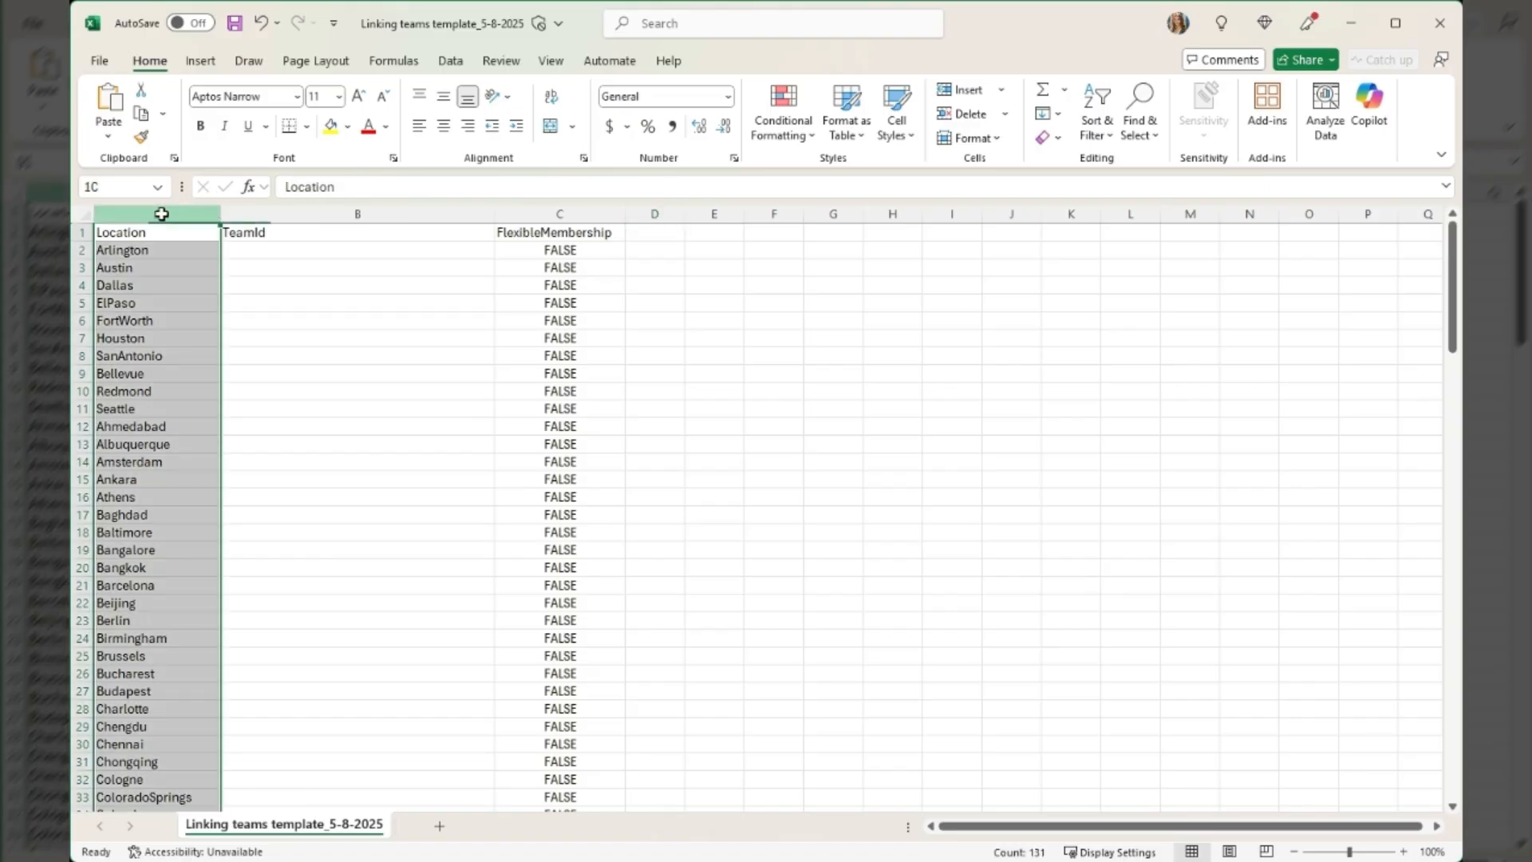
click(256, 213)
click(527, 213)
click(165, 209)
click(158, 249)
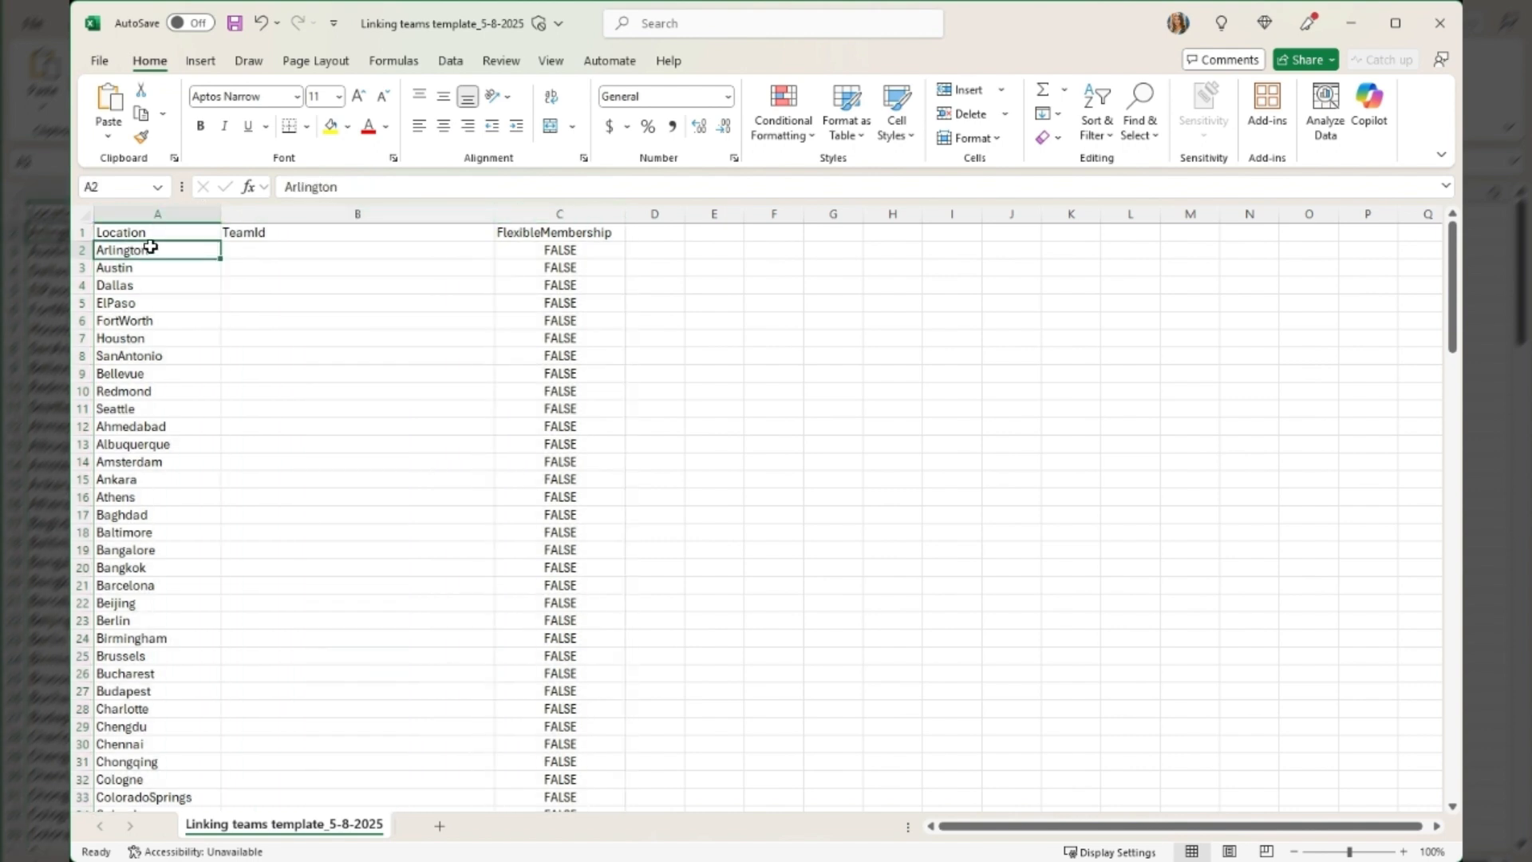
key(Down)
key(Down)
key(Down)
key(Down)
key(Down)
key(Down)
key(Down)
key(Down)
key(Down)
key(Down)
key(Down)
key(Down)
key(Down)
key(Down)
key(Down)
key(Down)
key(Down)
key(Down)
key(Down)
key(Down)
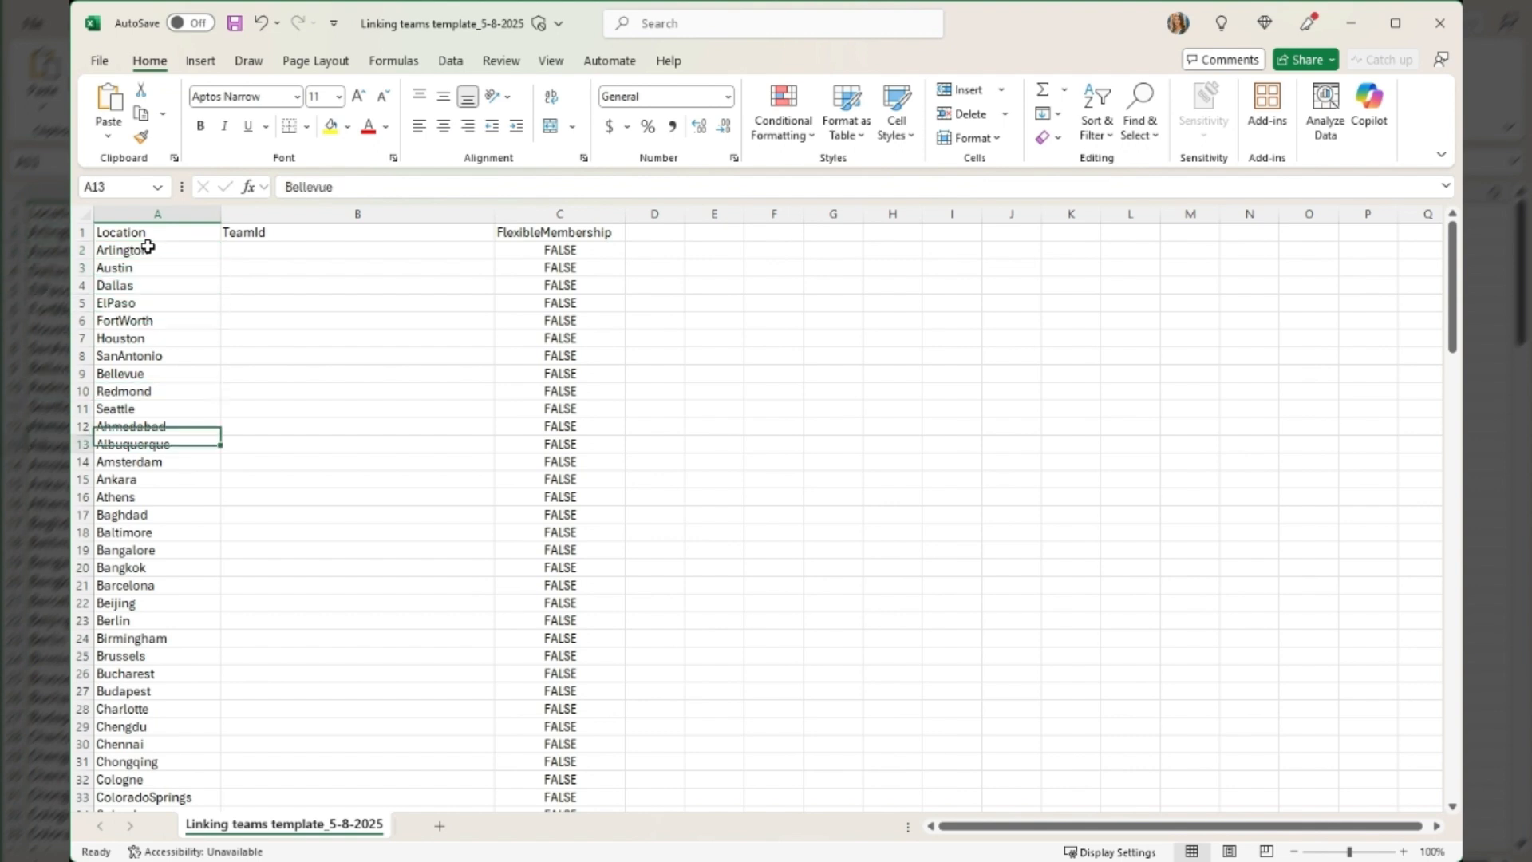
key(Down)
key(Down)
key(Down)
key(Down)
key(Down)
key(Down)
key(Down)
key(Down)
key(Down)
key(Down)
key(Down)
key(Down)
key(Down)
key(Down)
key(Down)
key(Down)
key(Down)
key(Down)
key(Down)
key(Down)
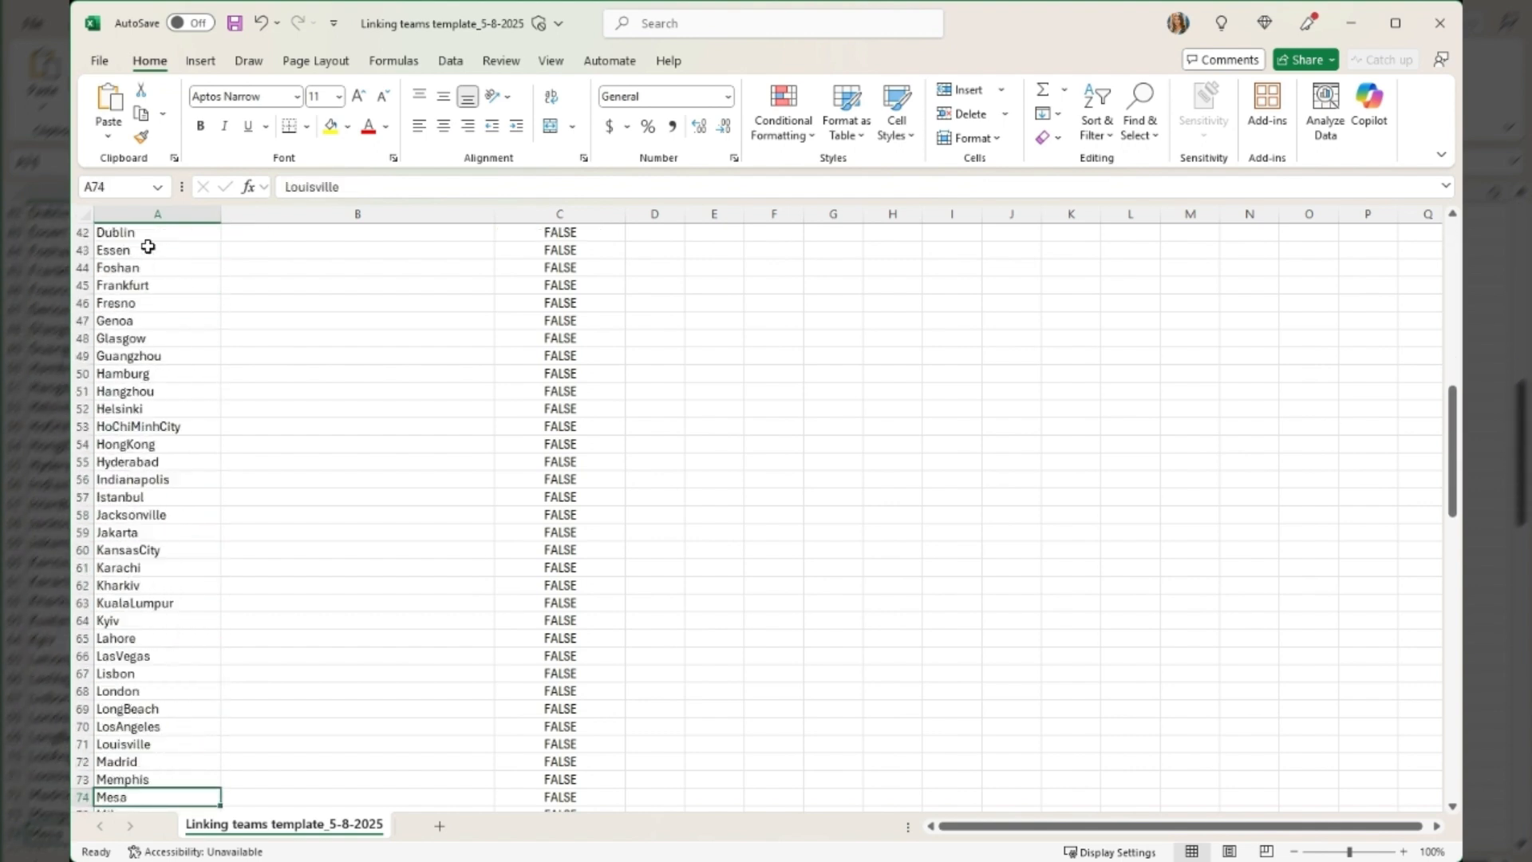
key(Down)
key(Down)
key(Down)
key(Down)
key(Down)
key(Down)
key(Down)
key(Down)
key(Down)
key(Down)
key(Down)
key(Down)
key(Down)
key(Down)
key(Down)
key(Down)
key(Down)
key(Down)
key(Down)
key(Down)
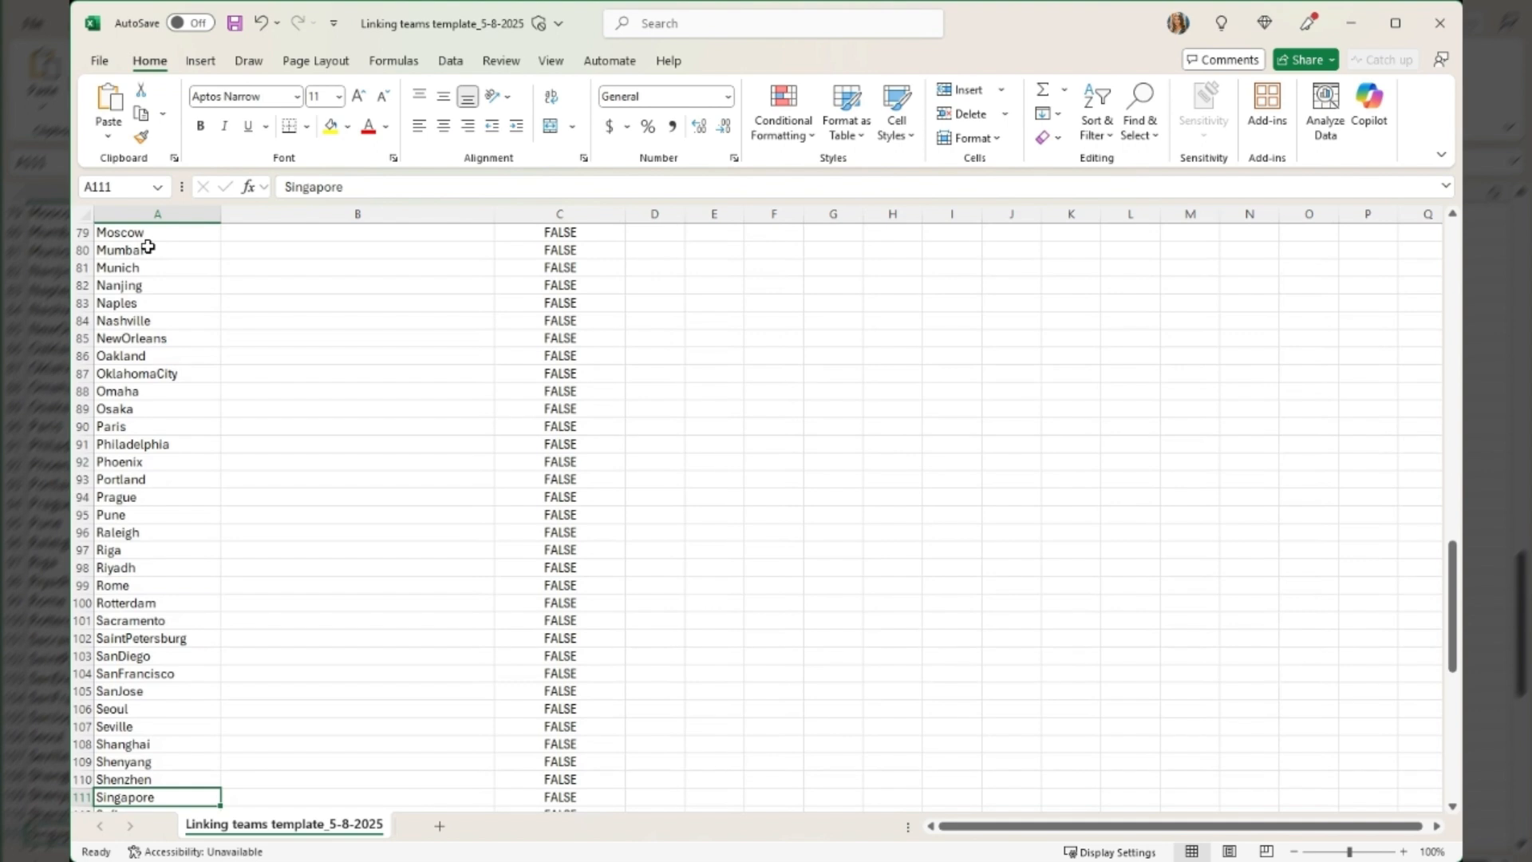
key(Up)
key(Up)
key(Up)
key(Up)
key(Up)
key(Up)
key(Up)
key(Up)
key(Up)
key(Up)
key(Up)
key(Up)
key(Up)
key(Up)
key(Up)
key(Up)
key(Up)
key(Up)
key(Up)
key(Up)
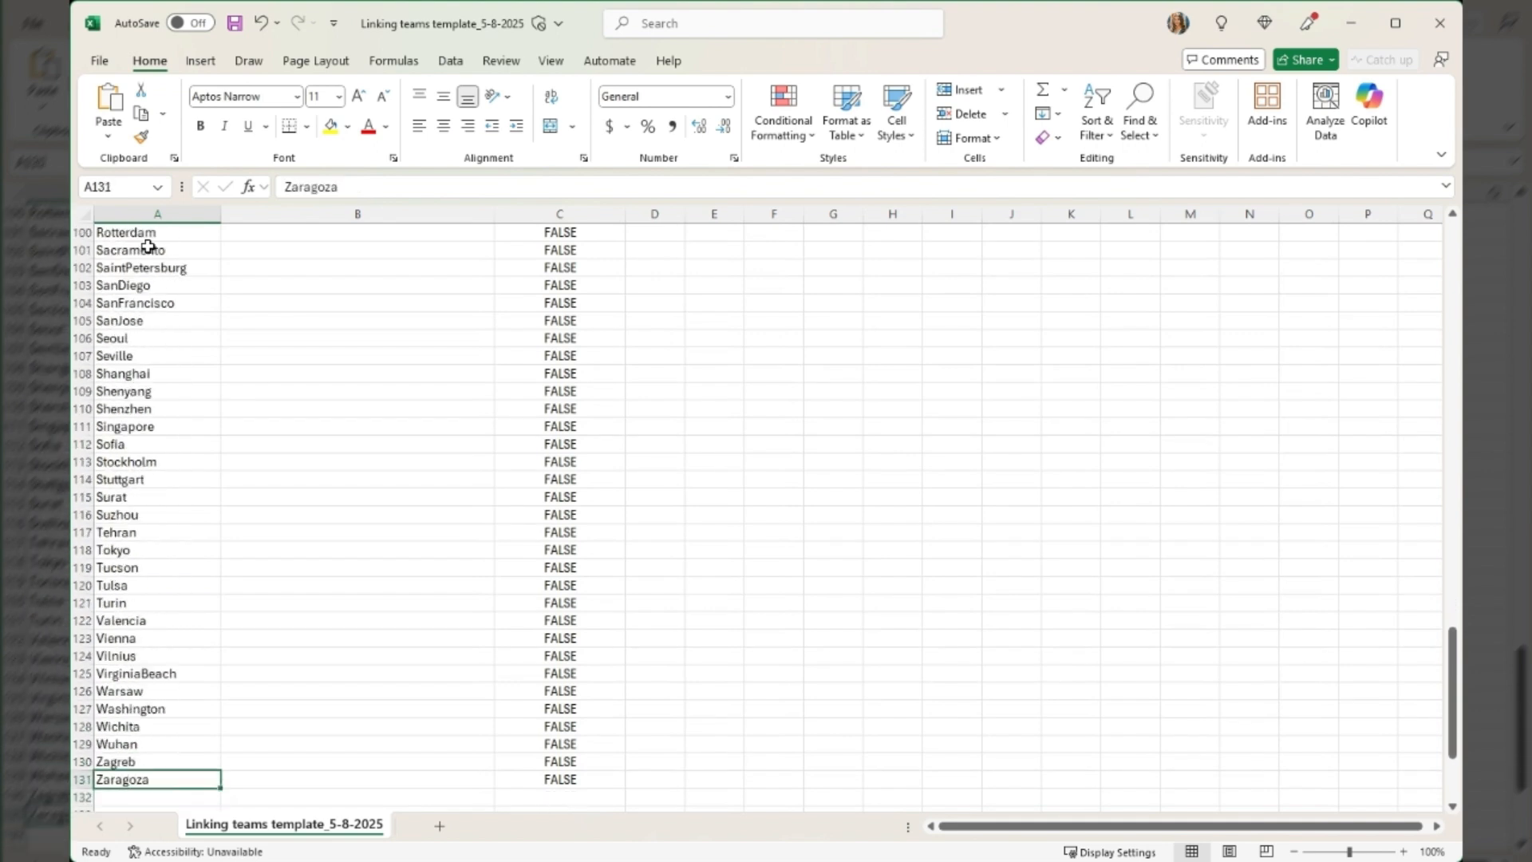
key(Up)
key(Up)
key(Up)
key(Up)
key(Up)
key(Up)
key(Up)
key(Up)
key(Up)
key(Up)
key(Up)
key(Up)
key(Up)
key(Up)
key(Up)
key(Up)
key(Up)
key(Up)
key(Up)
key(Up)
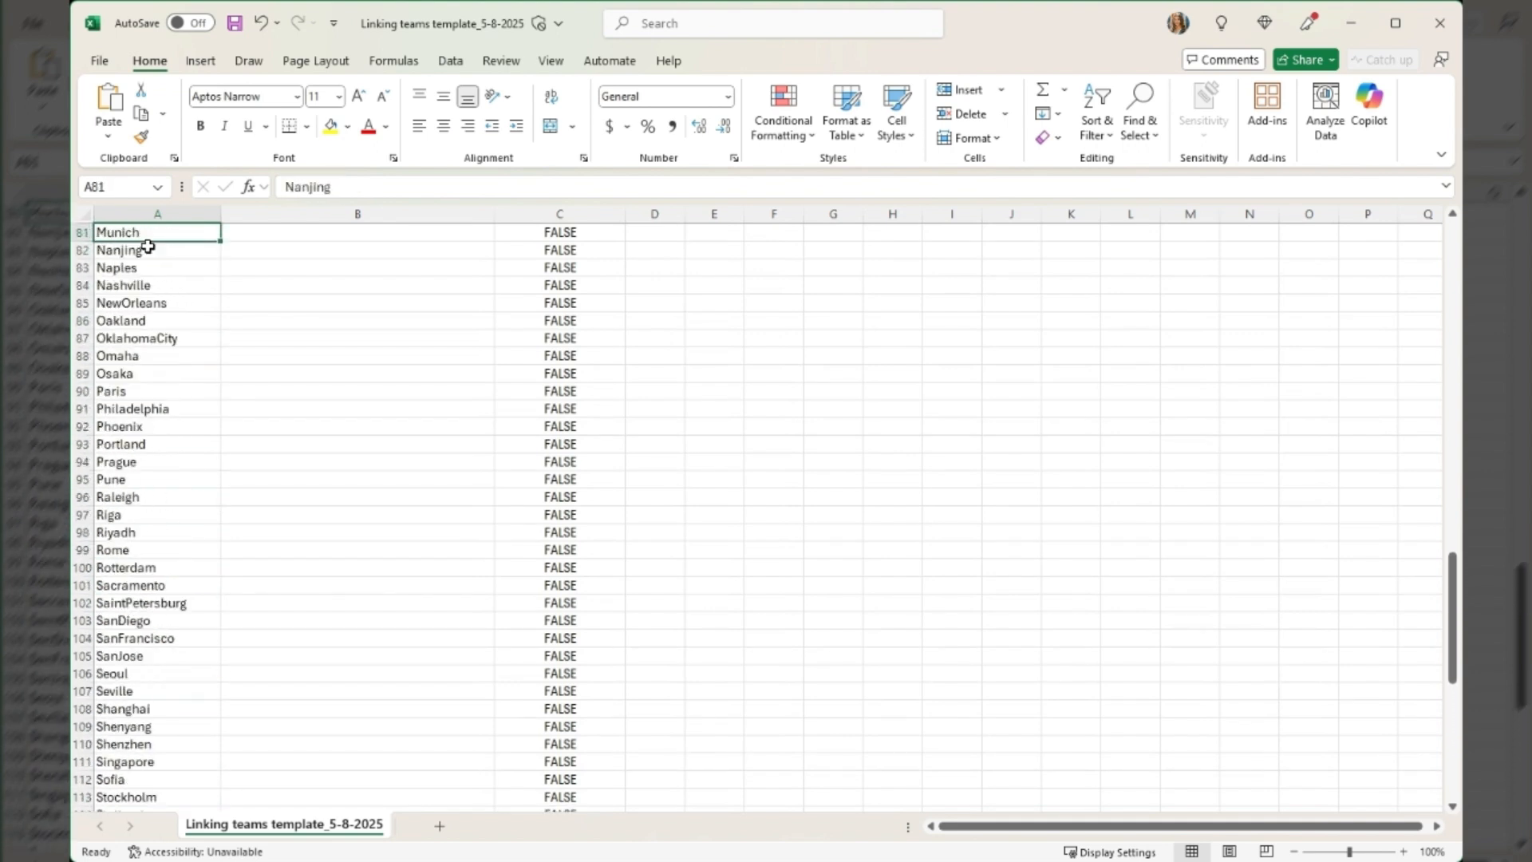
key(Up)
key(Up)
key(Up)
key(Up)
key(Up)
key(Up)
key(Up)
key(Up)
key(Up)
key(Up)
key(Up)
key(Up)
key(Up)
key(Up)
key(Up)
key(Up)
key(Up)
key(Up)
key(Up)
key(Up)
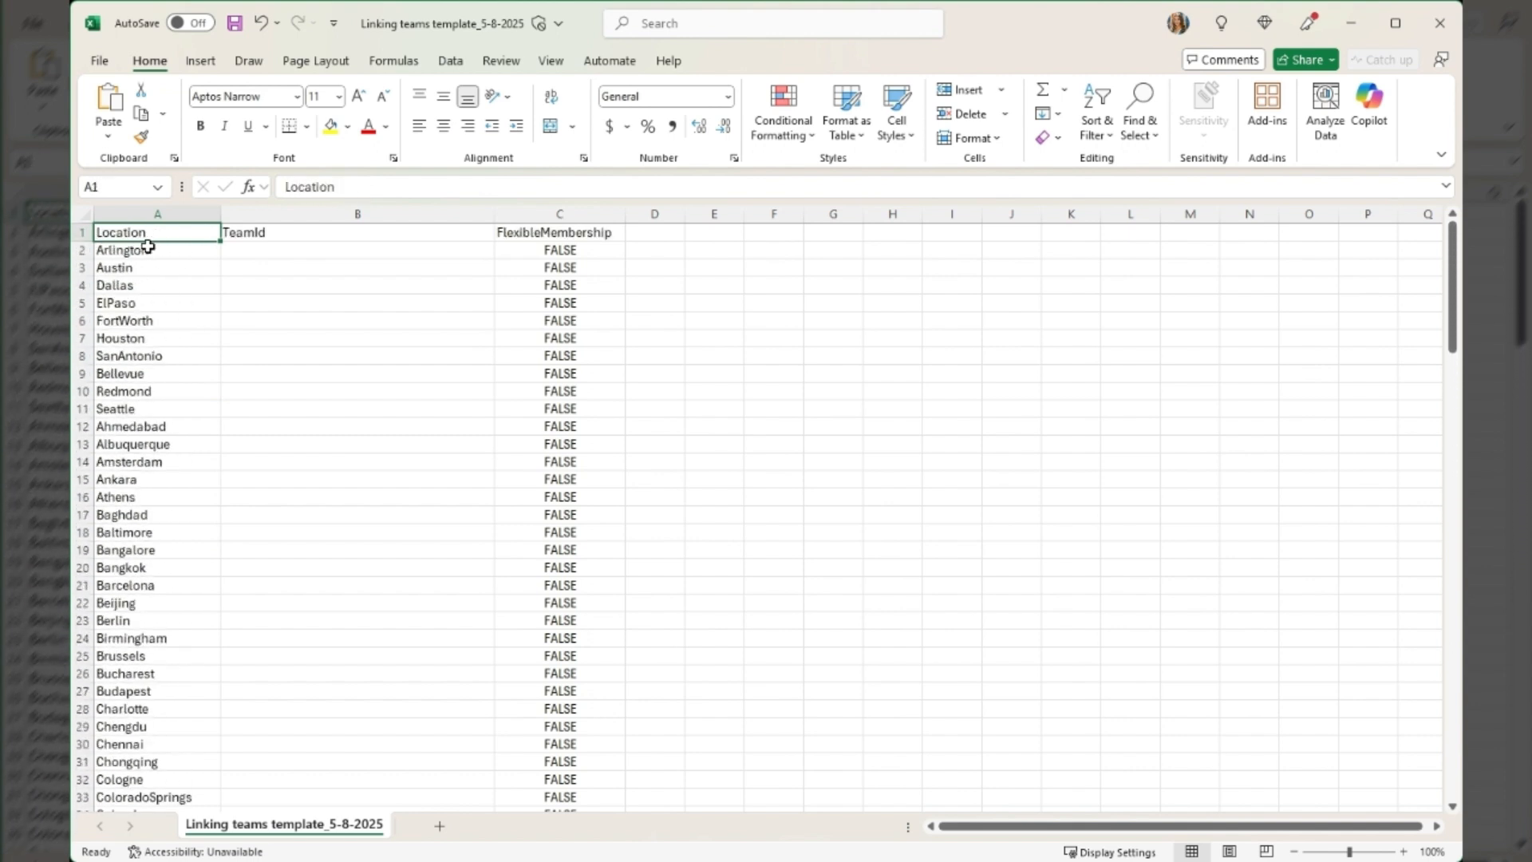
key(Down)
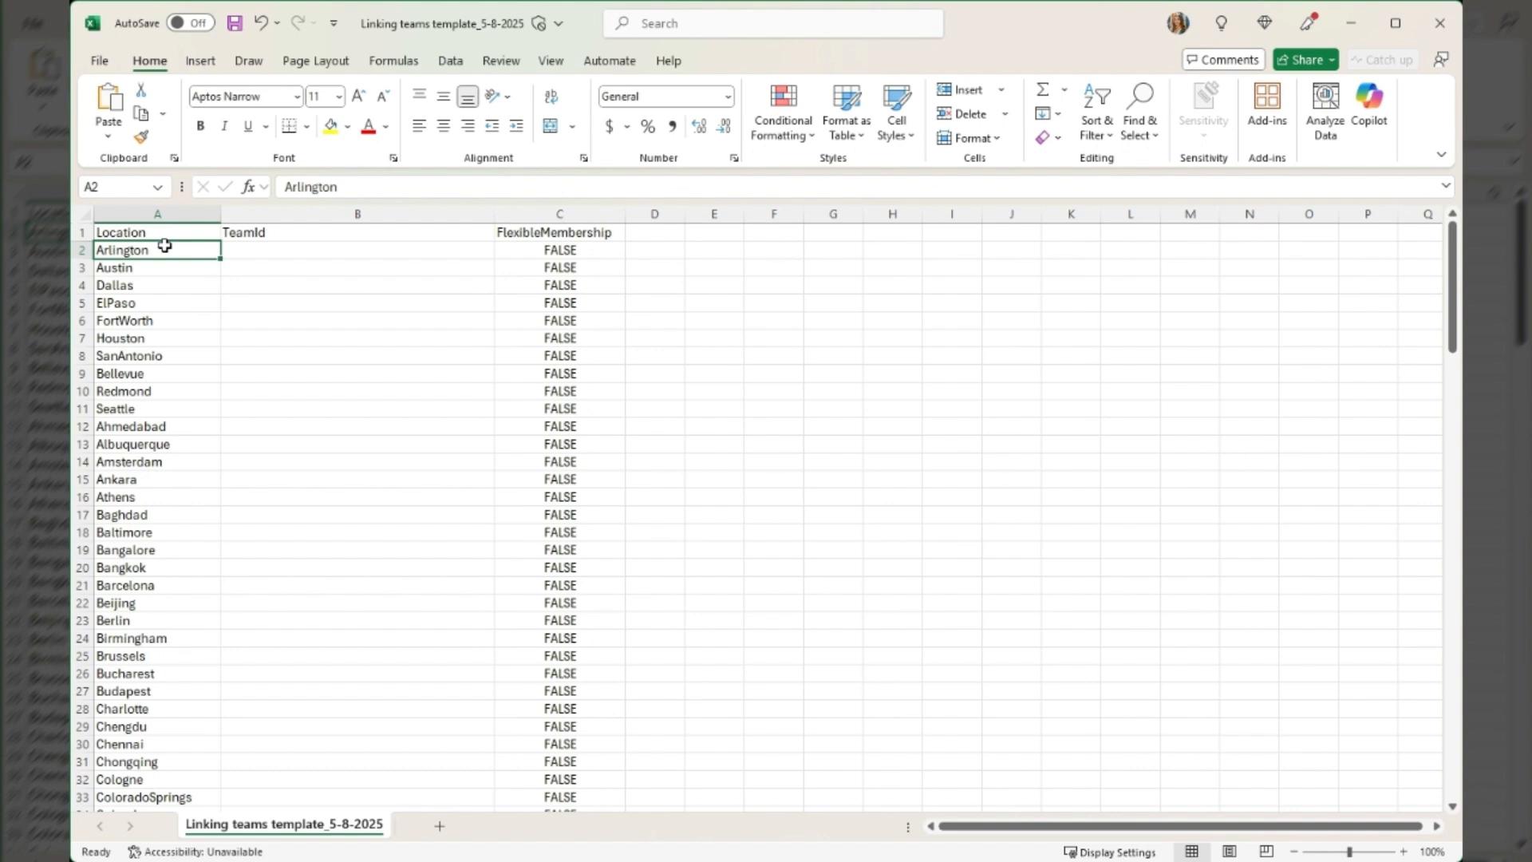
Set the FlexibleMembership value for Arlington in cell C2 to TRUE
key(Up)
key(Right)
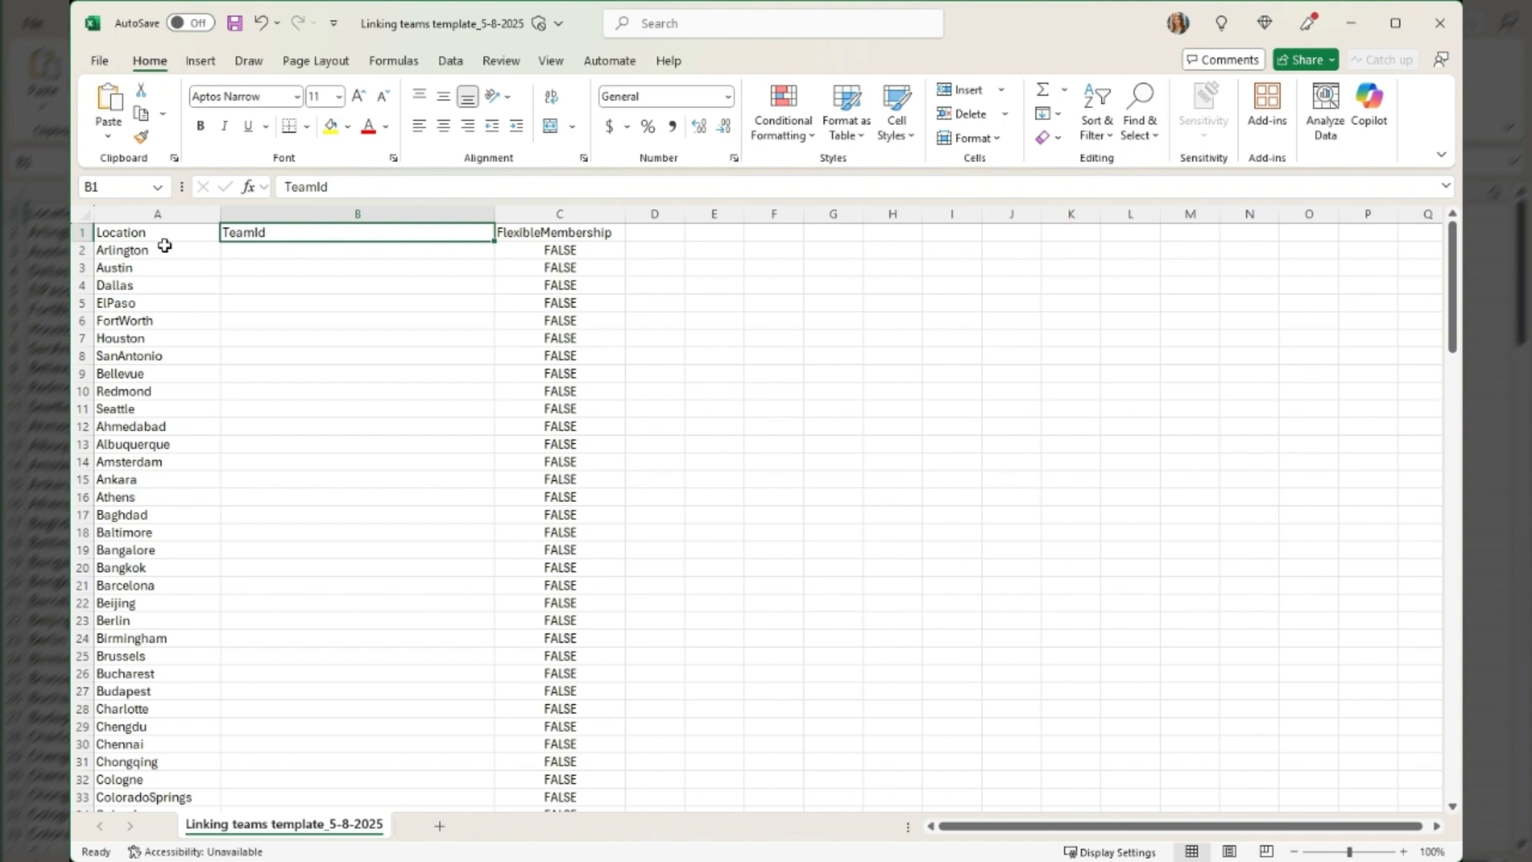
key(Right)
key(Down)
key(BackSpace)
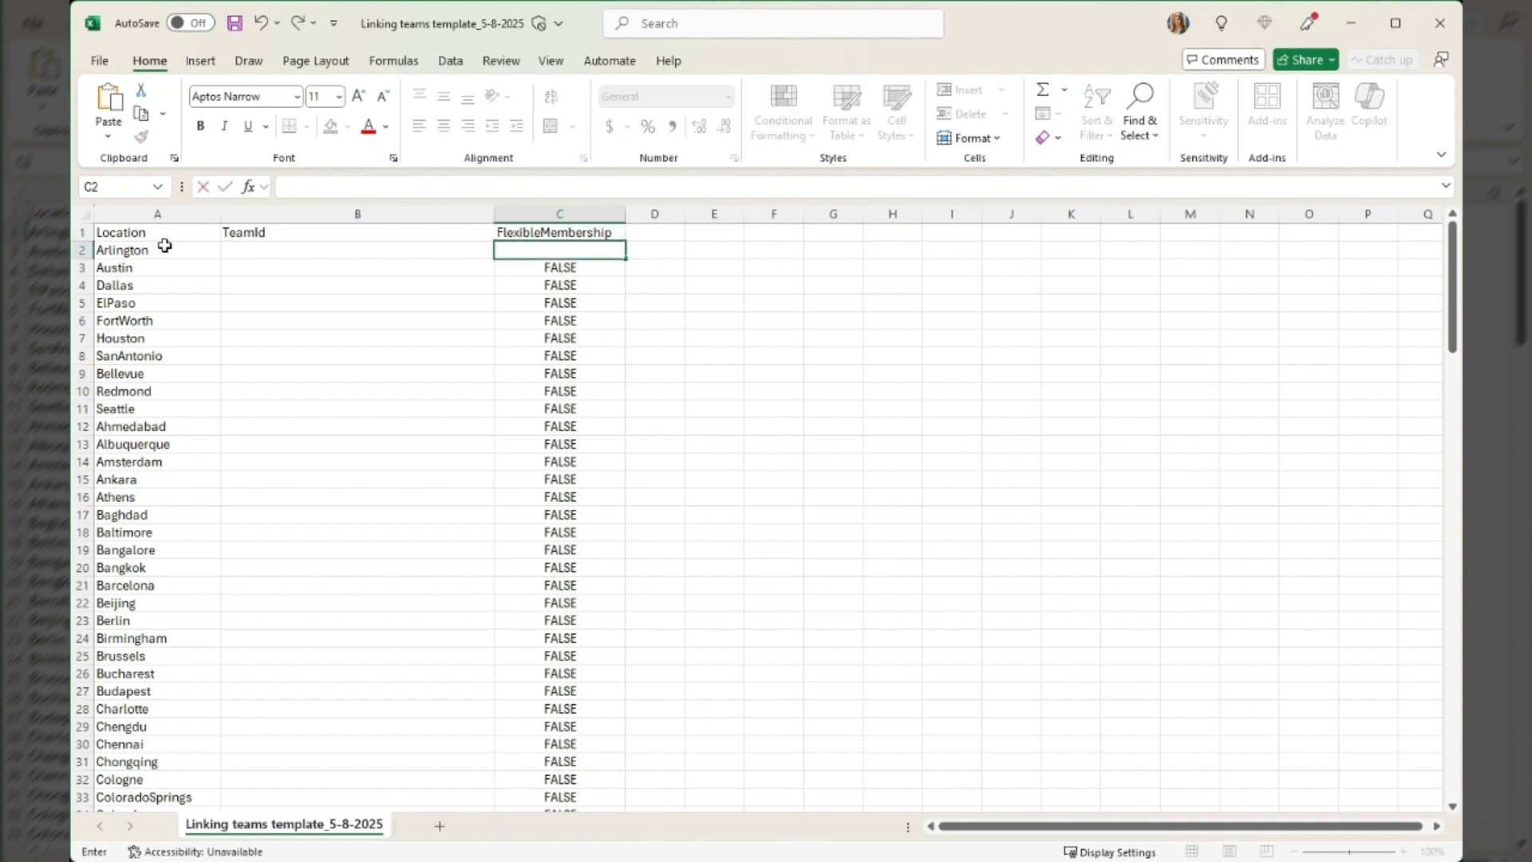
text(TRUE)
key(ctrl+Return)
Paste the TeamId notes "<ONLY static group-backed team IDs>" for Arlington and "<Static or dynamic group-backed team IDs>" for Austin
click(410, 255)
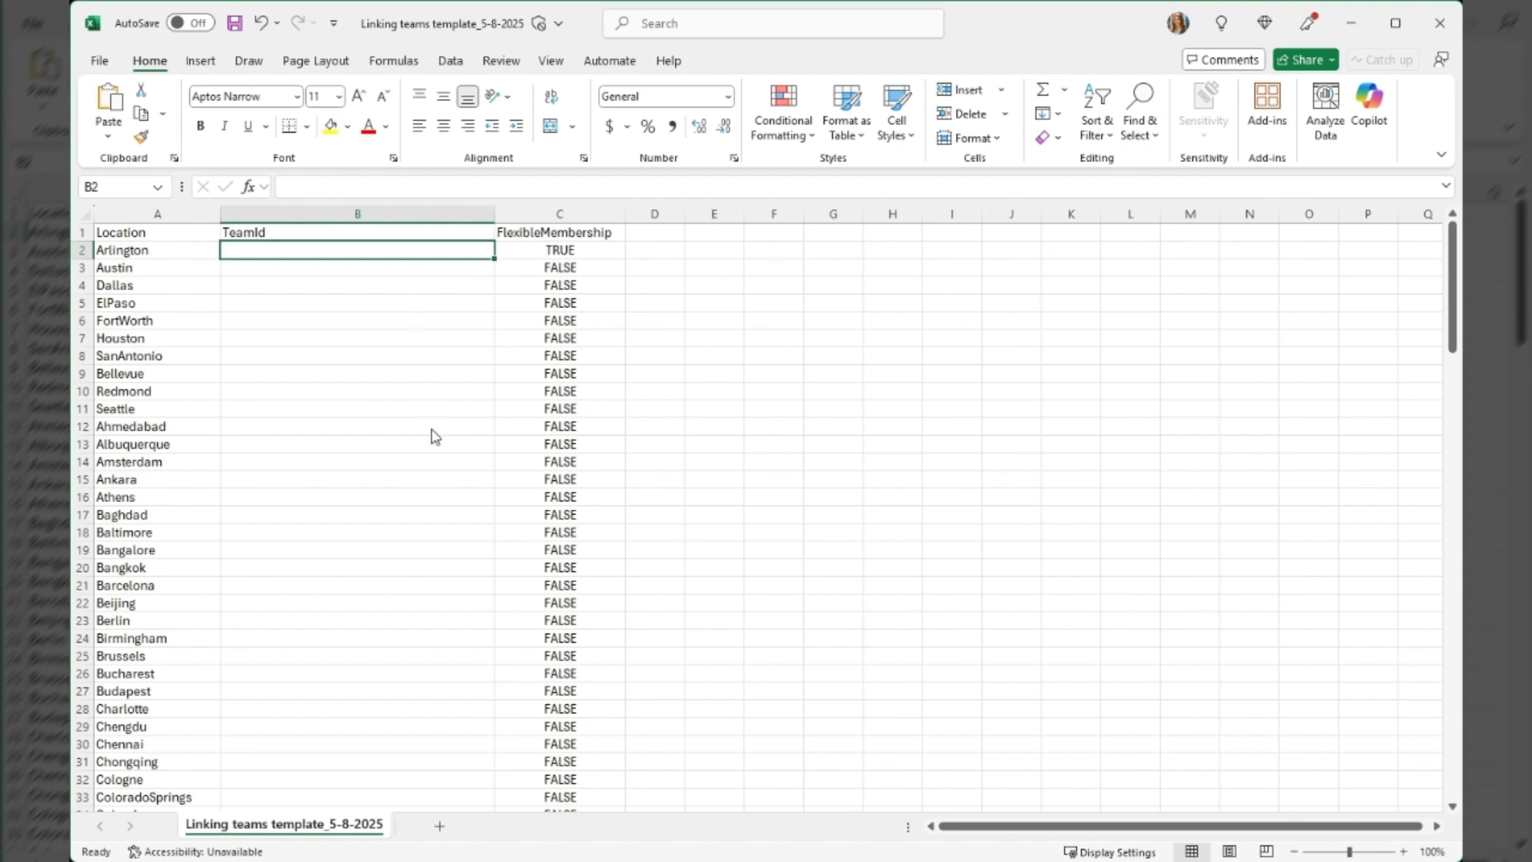
text(<ONLY static group-backed team IDs>)
click(600, 250)
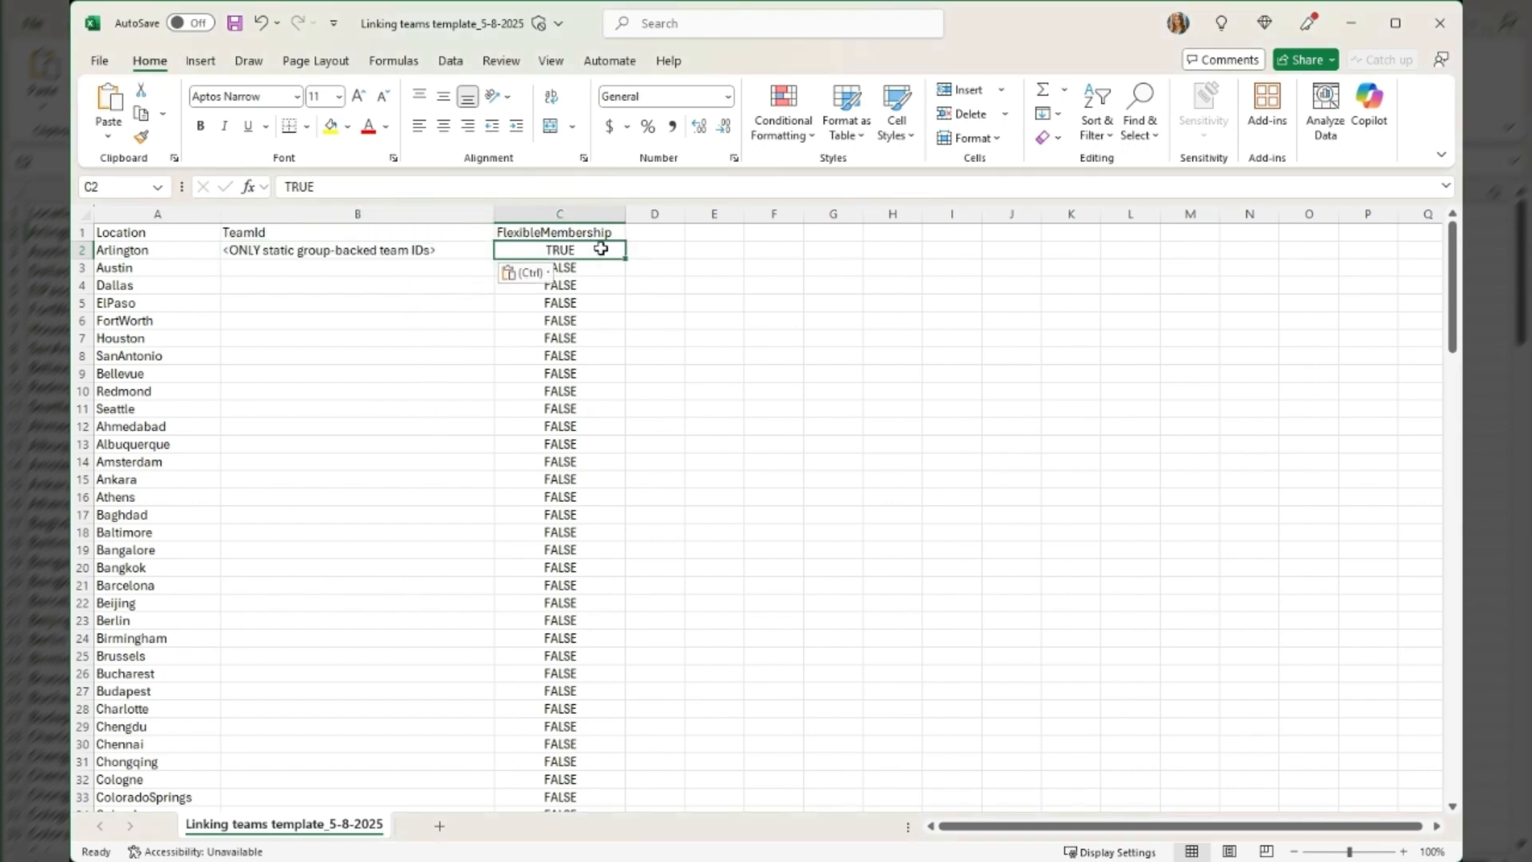
click(423, 269)
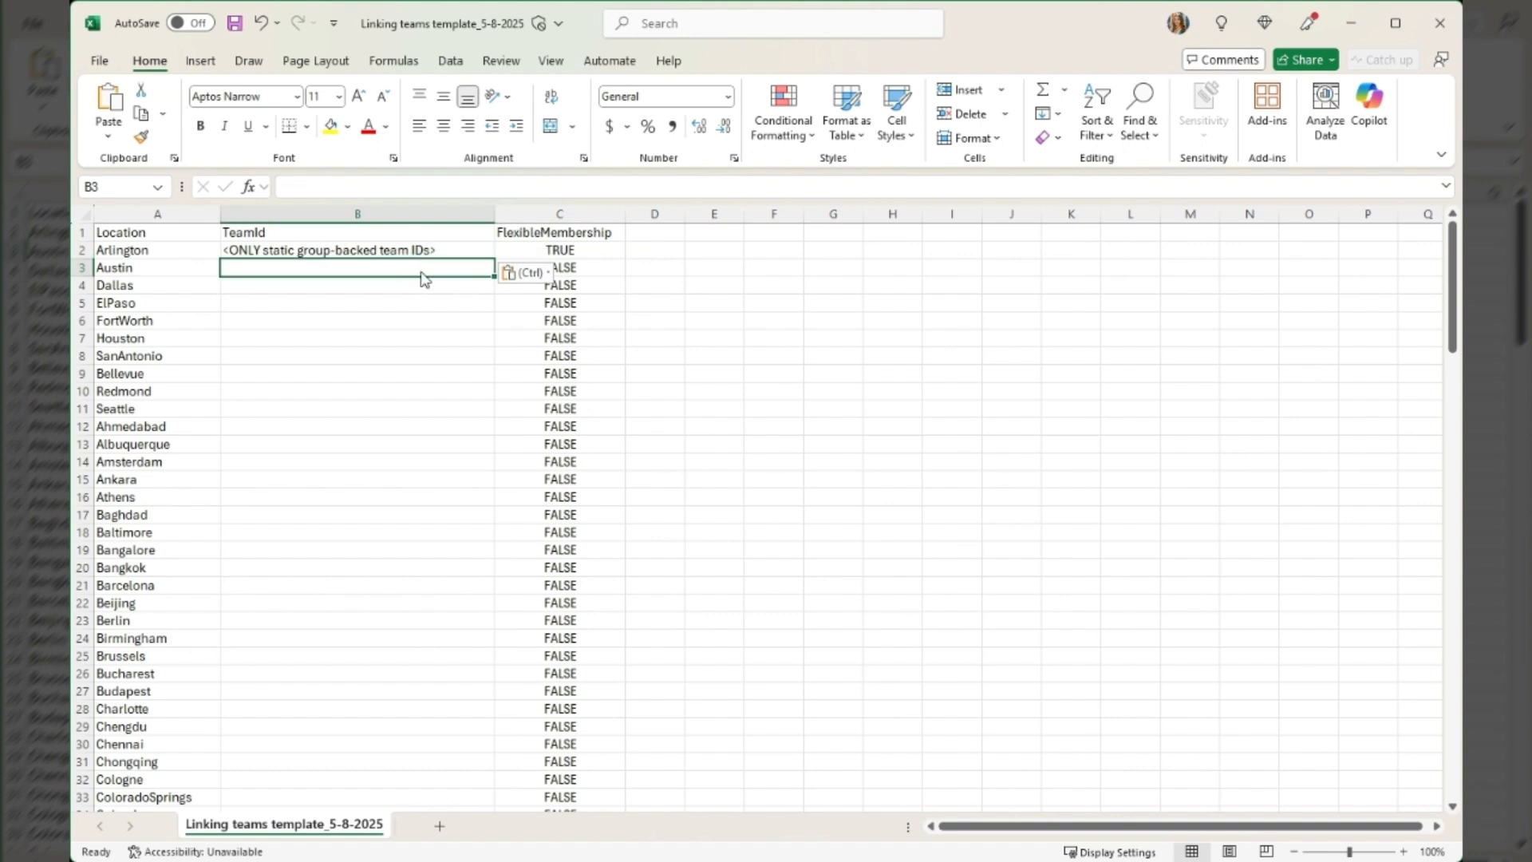
text(<Static or dynamic group-backed team IDs>)
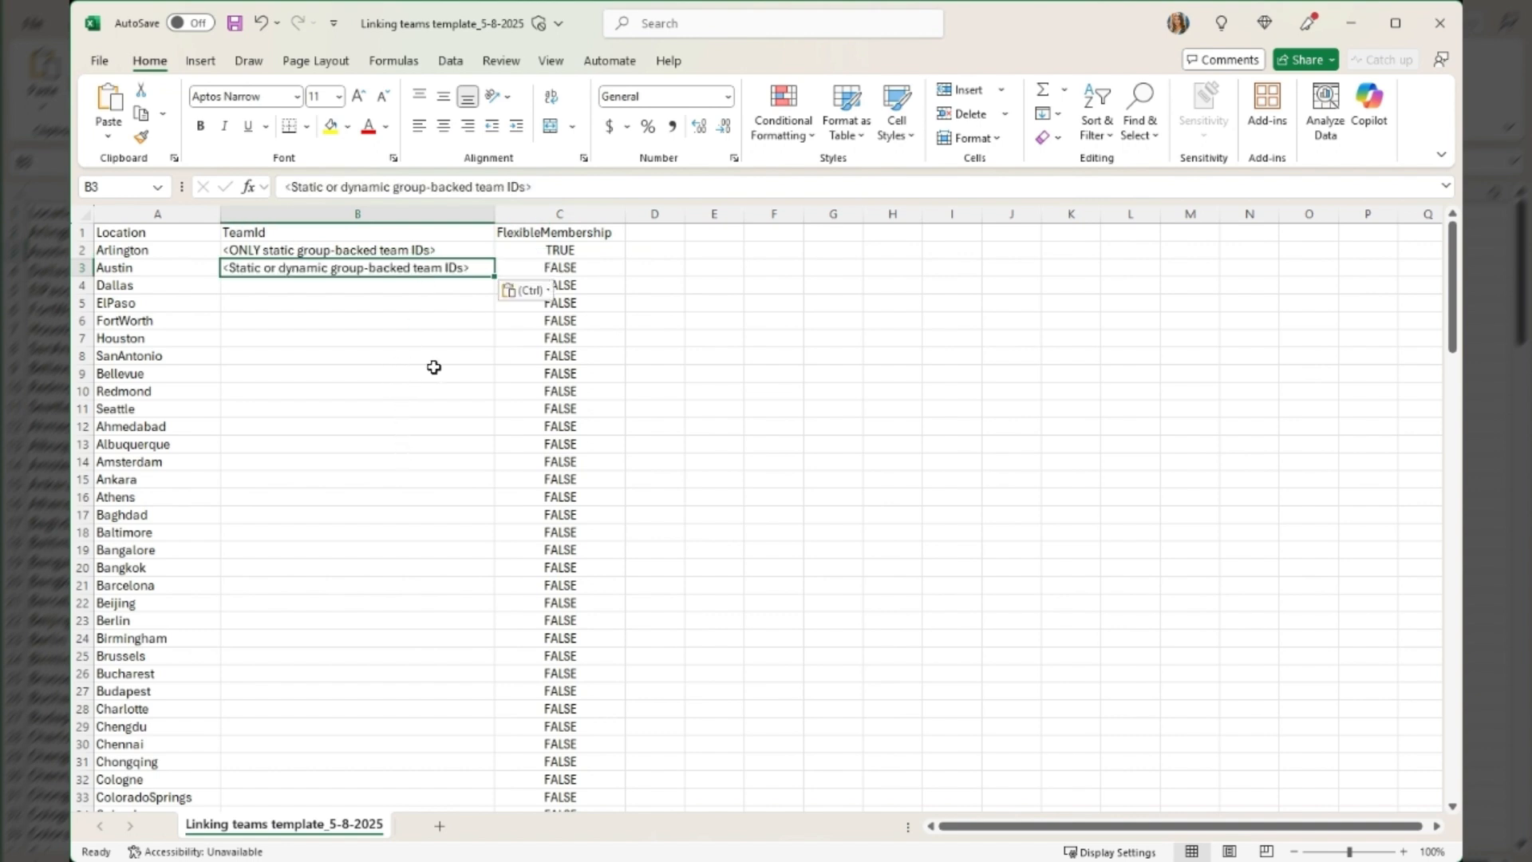
click(557, 269)
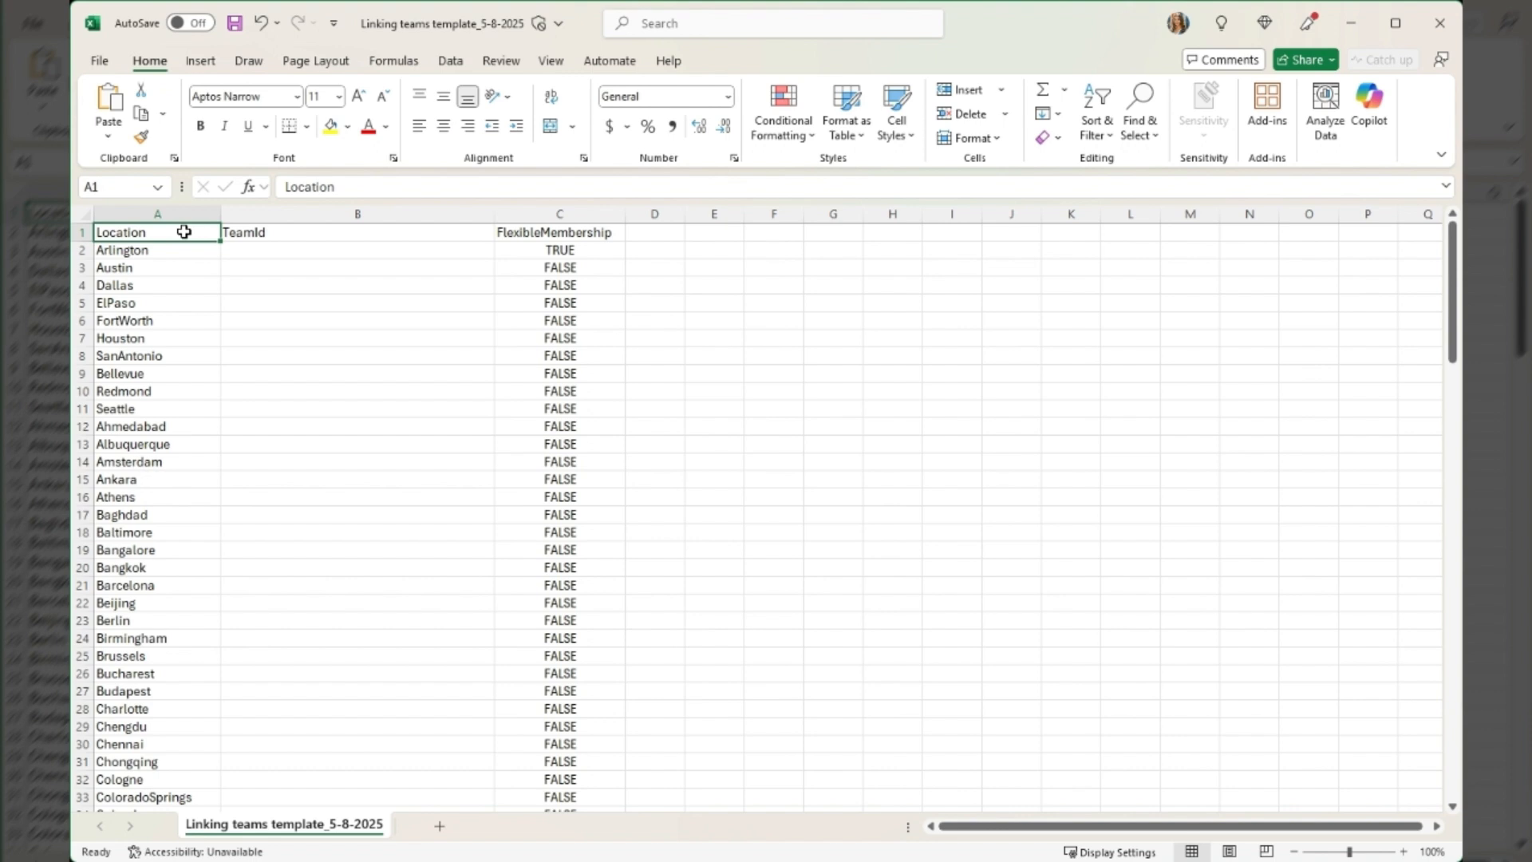
Copy the Object Id of Existing-ContosoBakeries-Arlington-Team from the Azure groups list into Arlington's TeamId cell
click(71, 250)
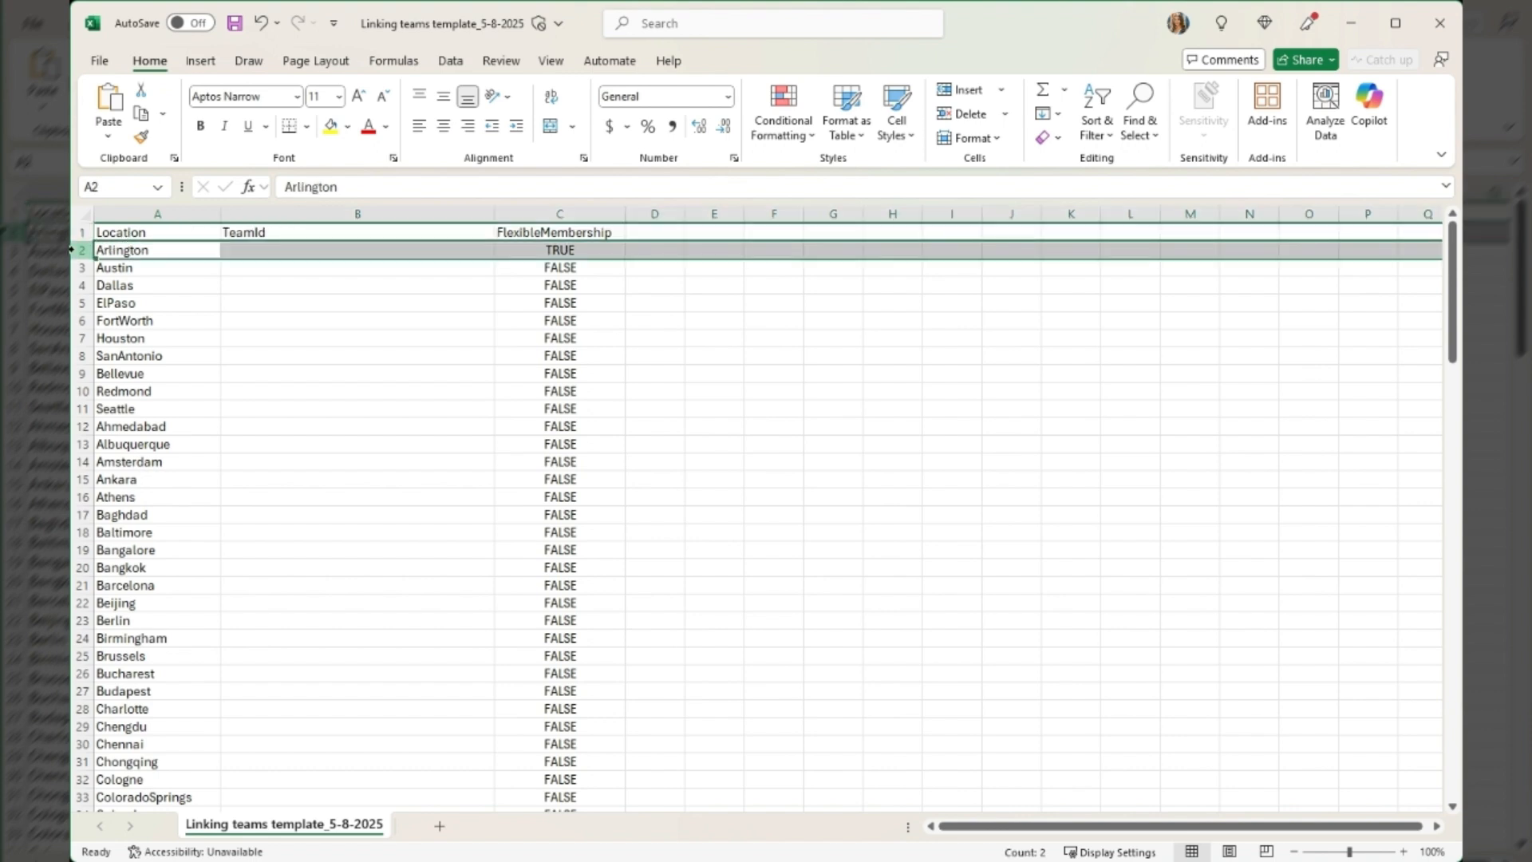
click(203, 250)
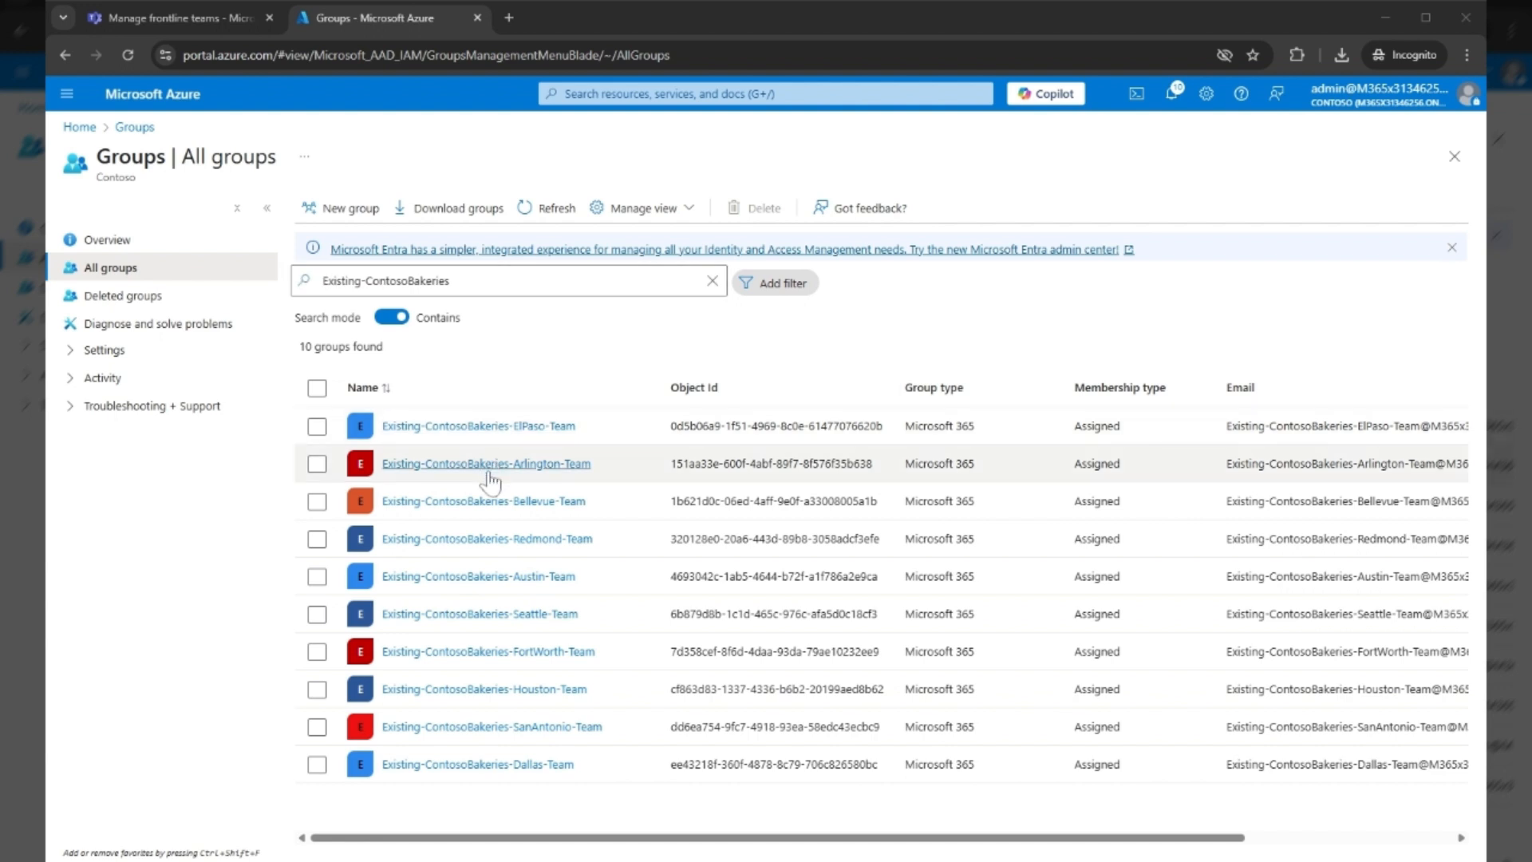
drag(671, 464, 874, 464)
key(ctrl+c)
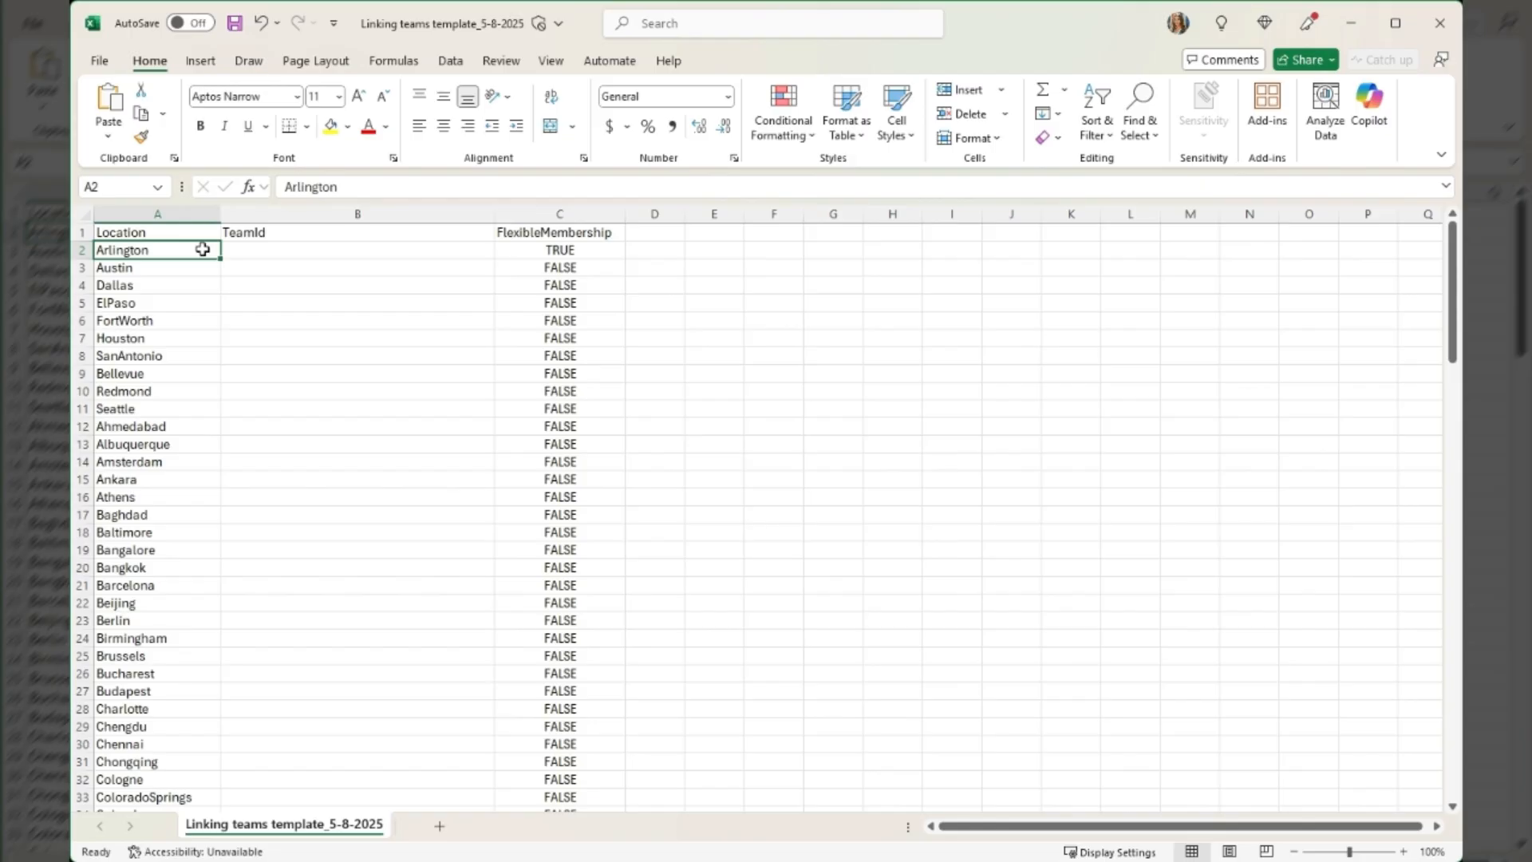
key(Tab)
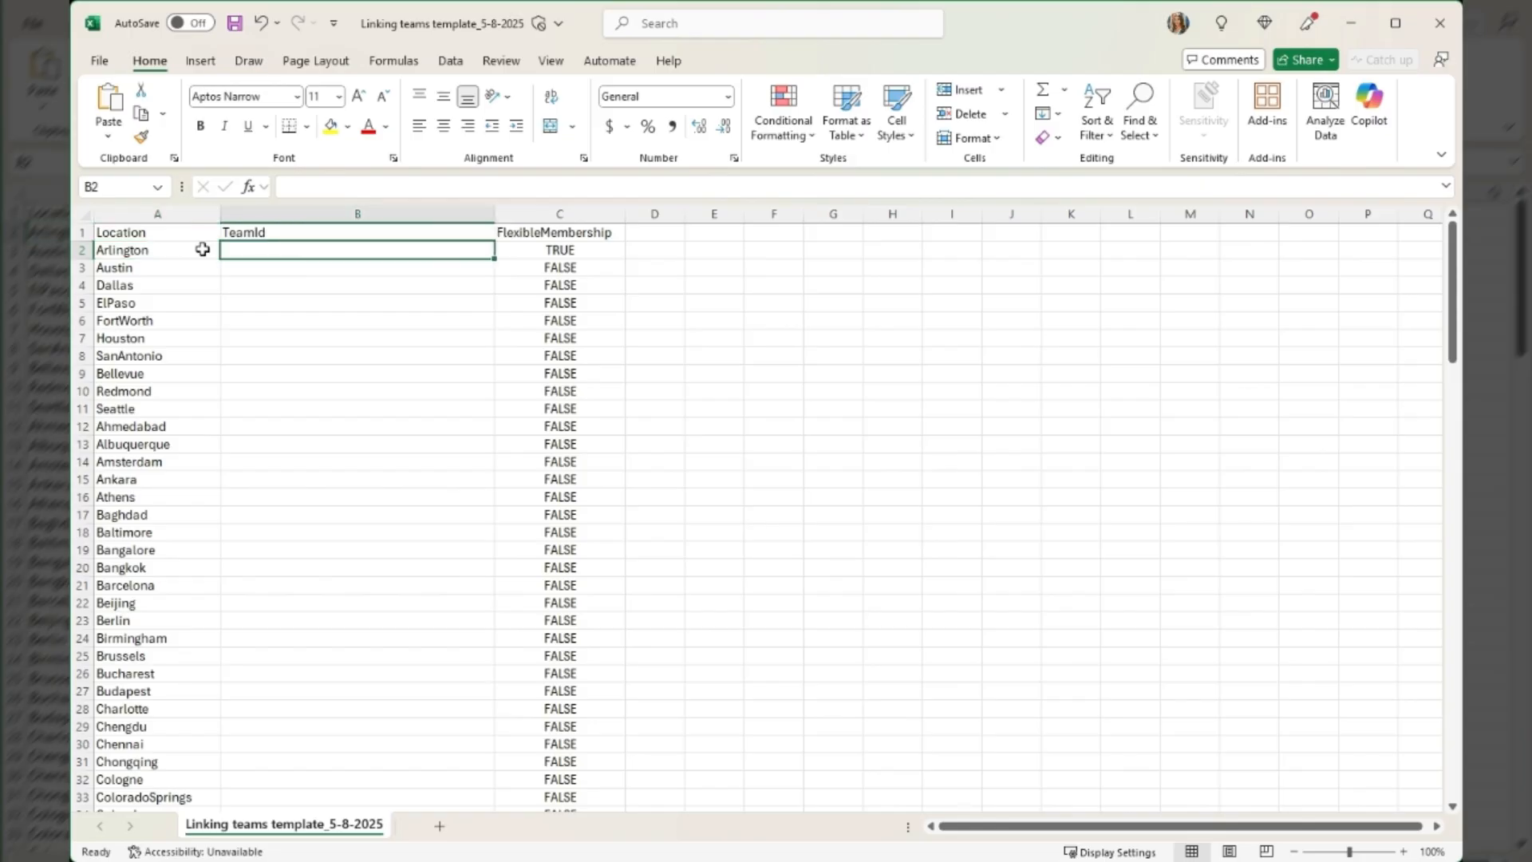
key(ctrl+v)
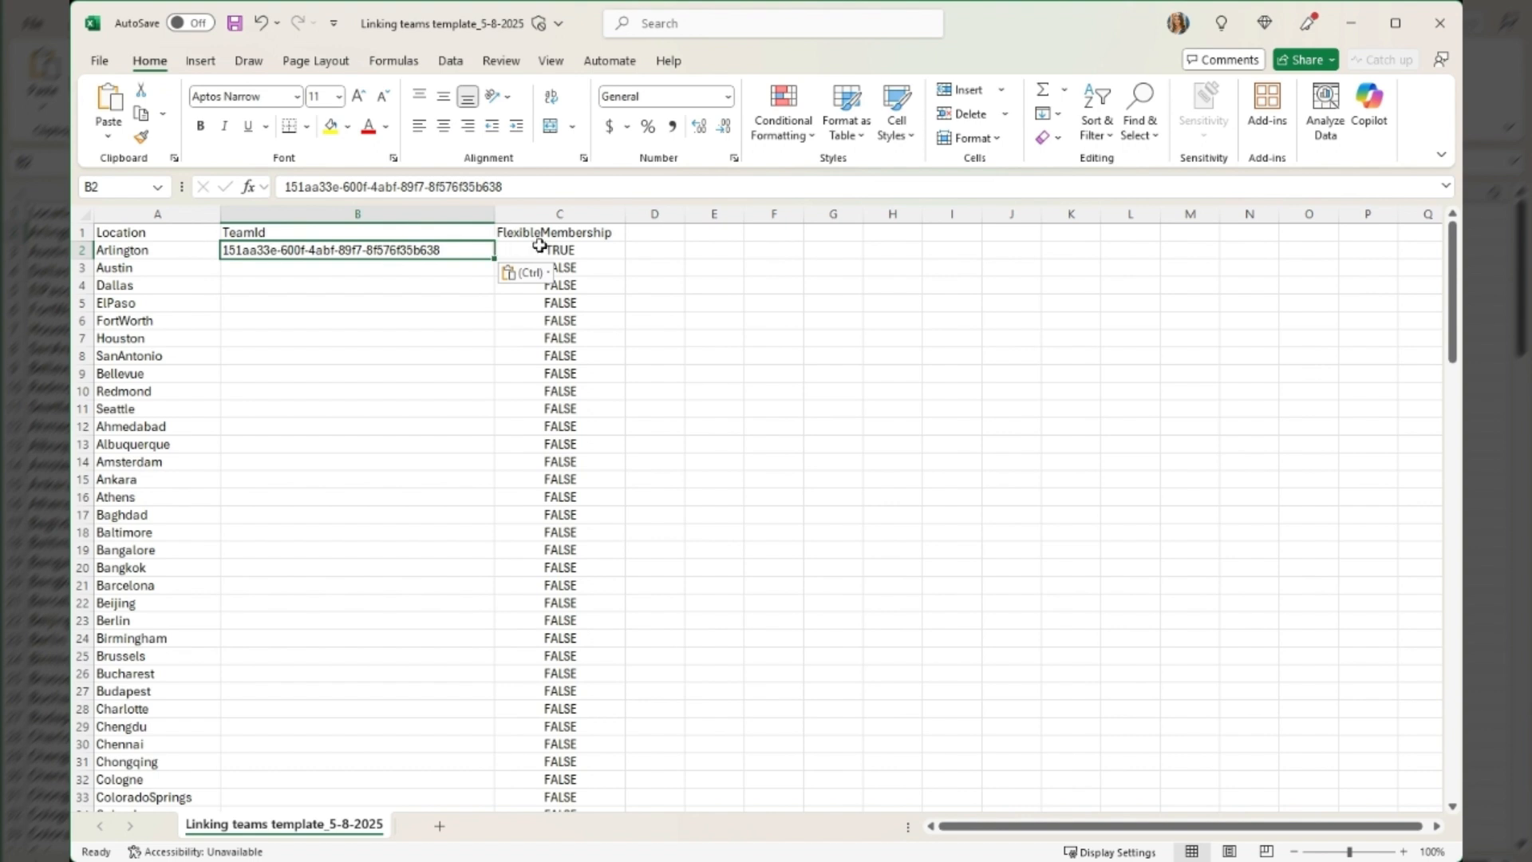
click(606, 249)
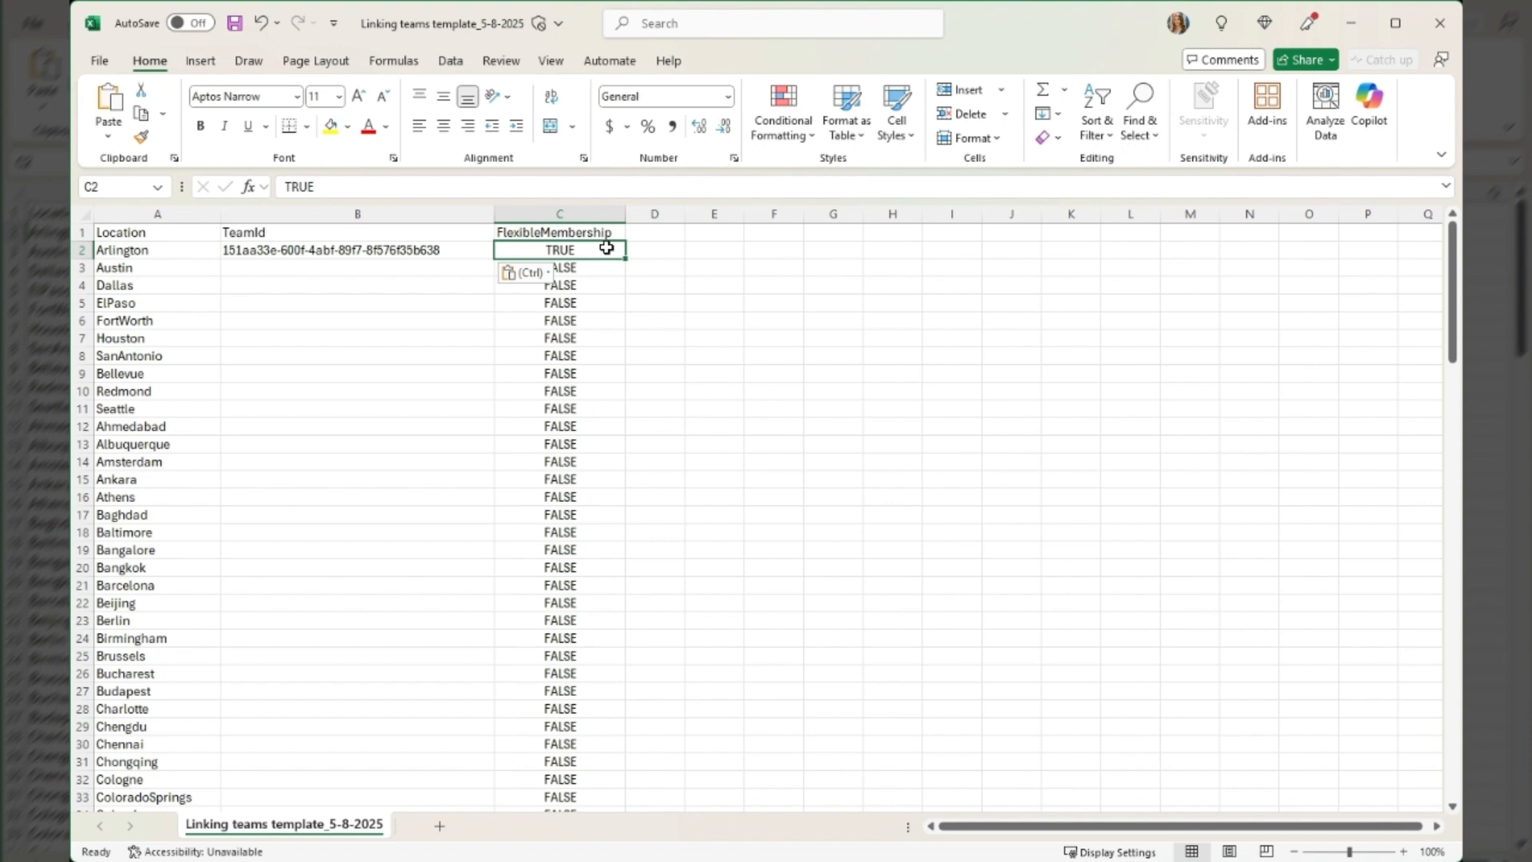
Paste the matching team IDs into the TeamId cells for Austin, Dallas, ElPaso and FortWorth
click(478, 267)
text(4693042c-1ab5-4644-b72f-a1f786a2e9ca)
click(314, 285)
text(ee43218f-360f-4878-8c79-706c826580bc)
click(397, 304)
key(ctrl+v)
click(231, 331)
text(7d358cef-8f6d-4daa-93da-79ae10232ee9)
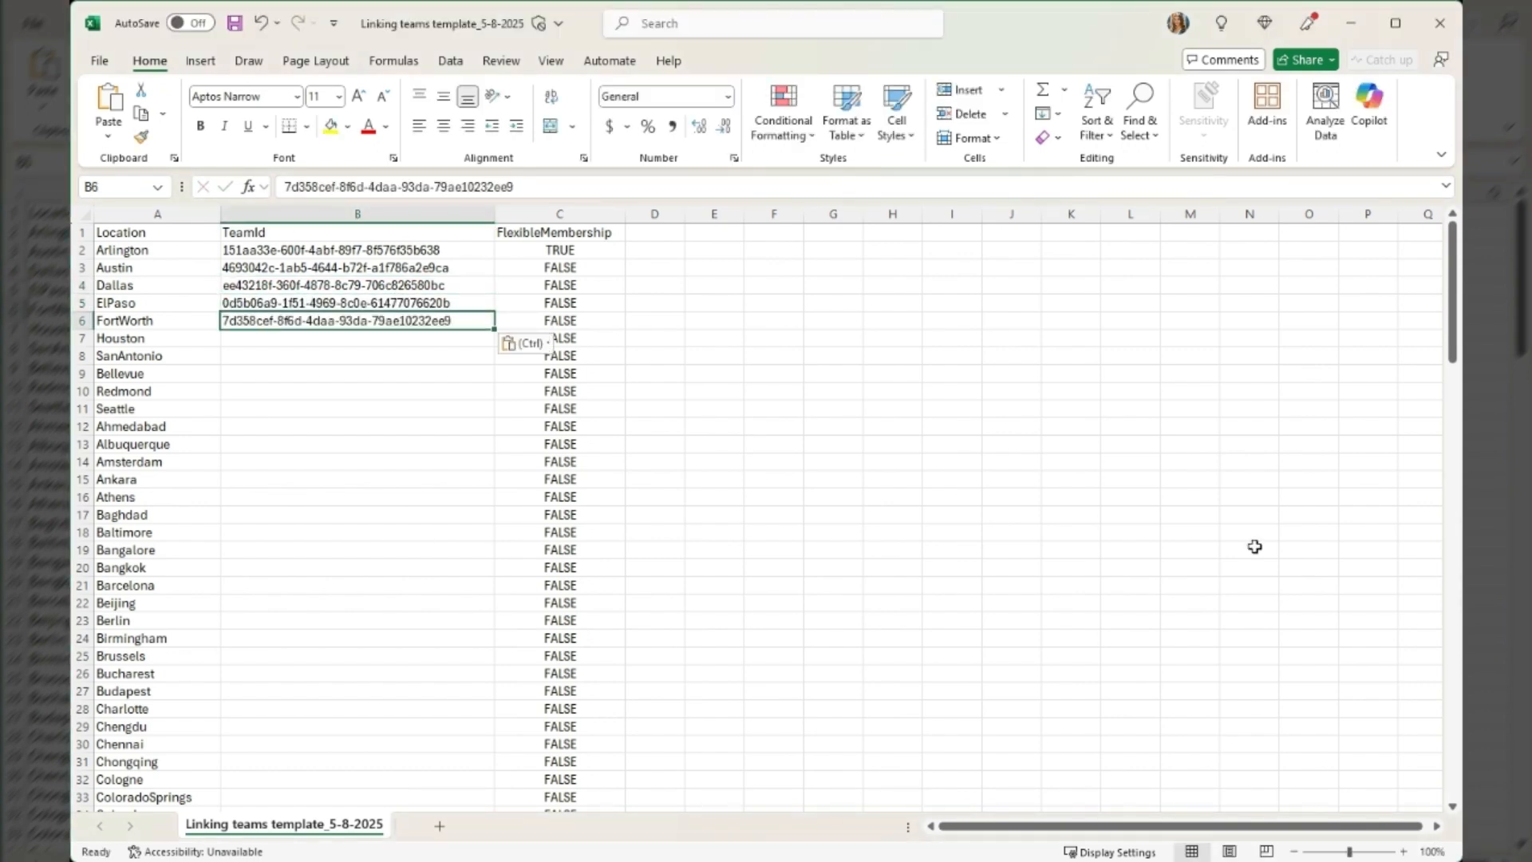
Fill in the matching team IDs in the TeamId cells for Houston, SanAntonio, Bellevue, Redmond and Seattle
click(334, 338)
key(ctrl+v)
click(321, 356)
text(dd6ea754-9fc7-4918-93ea-58edc43ecbc9)
click(335, 373)
text(1b621d0c-06ed-4aff-9e0f-a33008005a1b)
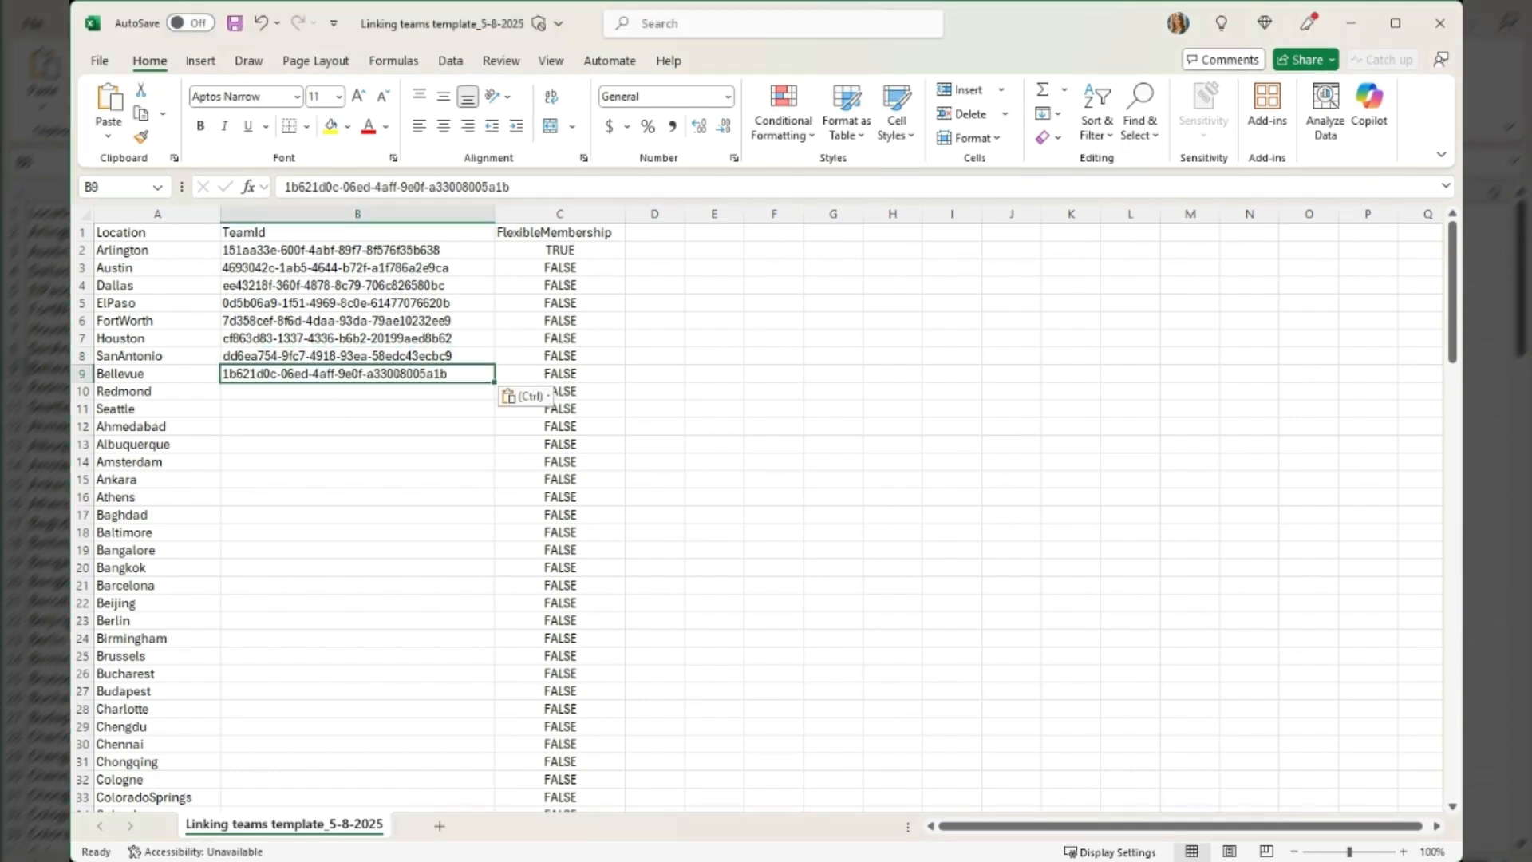
click(238, 392)
text(320128e0-20a6-443d-89b8-3058adcf3efe)
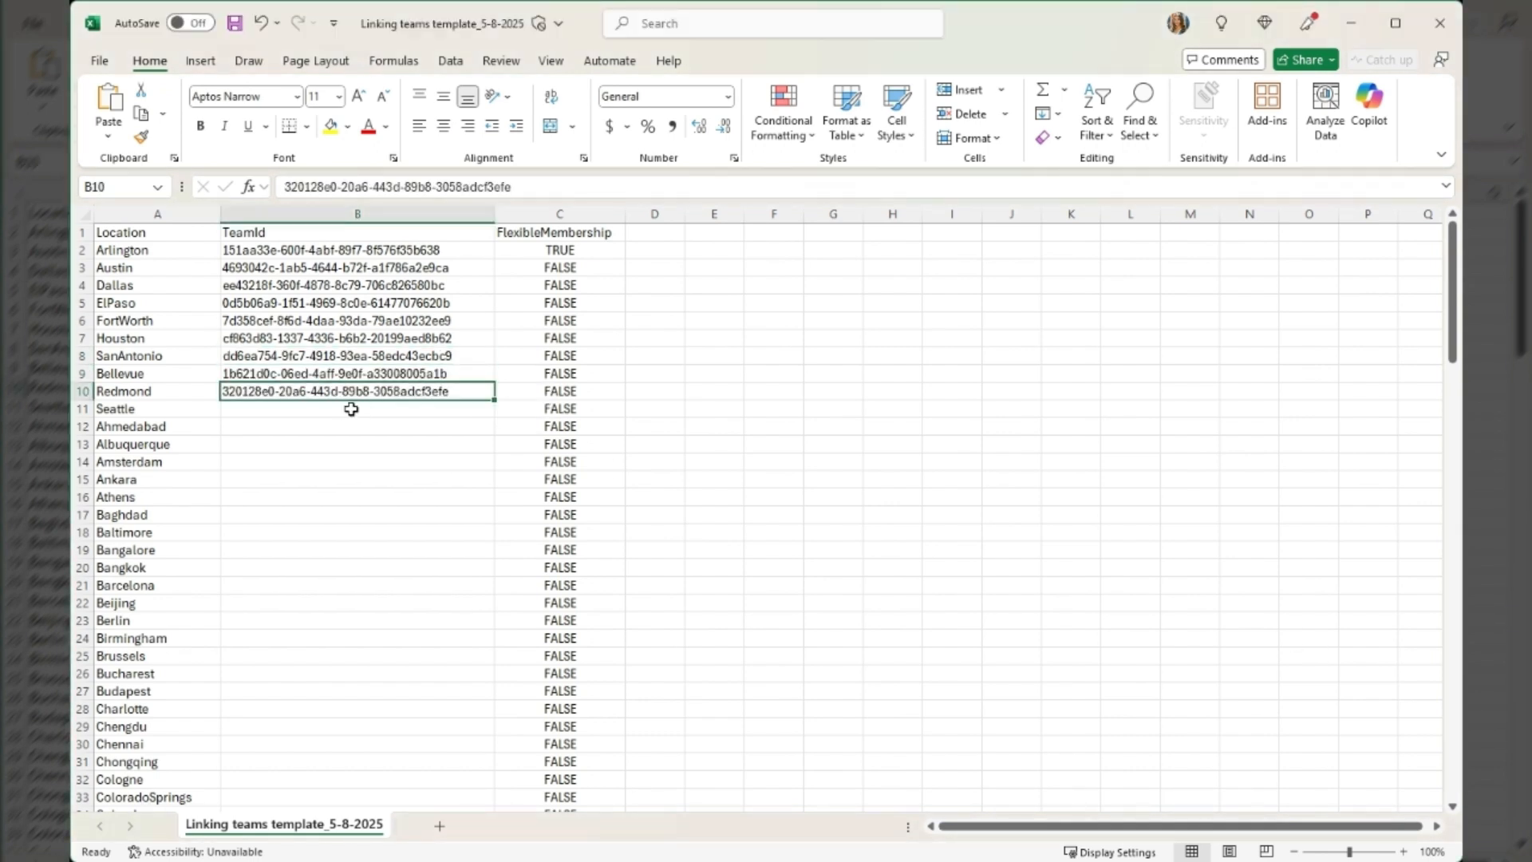
click(349, 407)
key(ctrl+v)
Copy Arlington's FlexibleMembership value TRUE to the Austin, Dallas, ElPaso, FortWorth and Houston rows
click(557, 250)
key(ctrl+c)
click(585, 269)
key(ctrl+v)
key(Down)
key(ctrl+v)
key(Down)
key(ctrl+v)
key(Down)
key(ctrl+v)
key(Down)
key(ctrl+v)
key(Down)
key(ctrl+v)
key(Down)
key(ctrl+v)
key(Down)
key(ctrl+v)
key(Down)
key(ctrl+v)
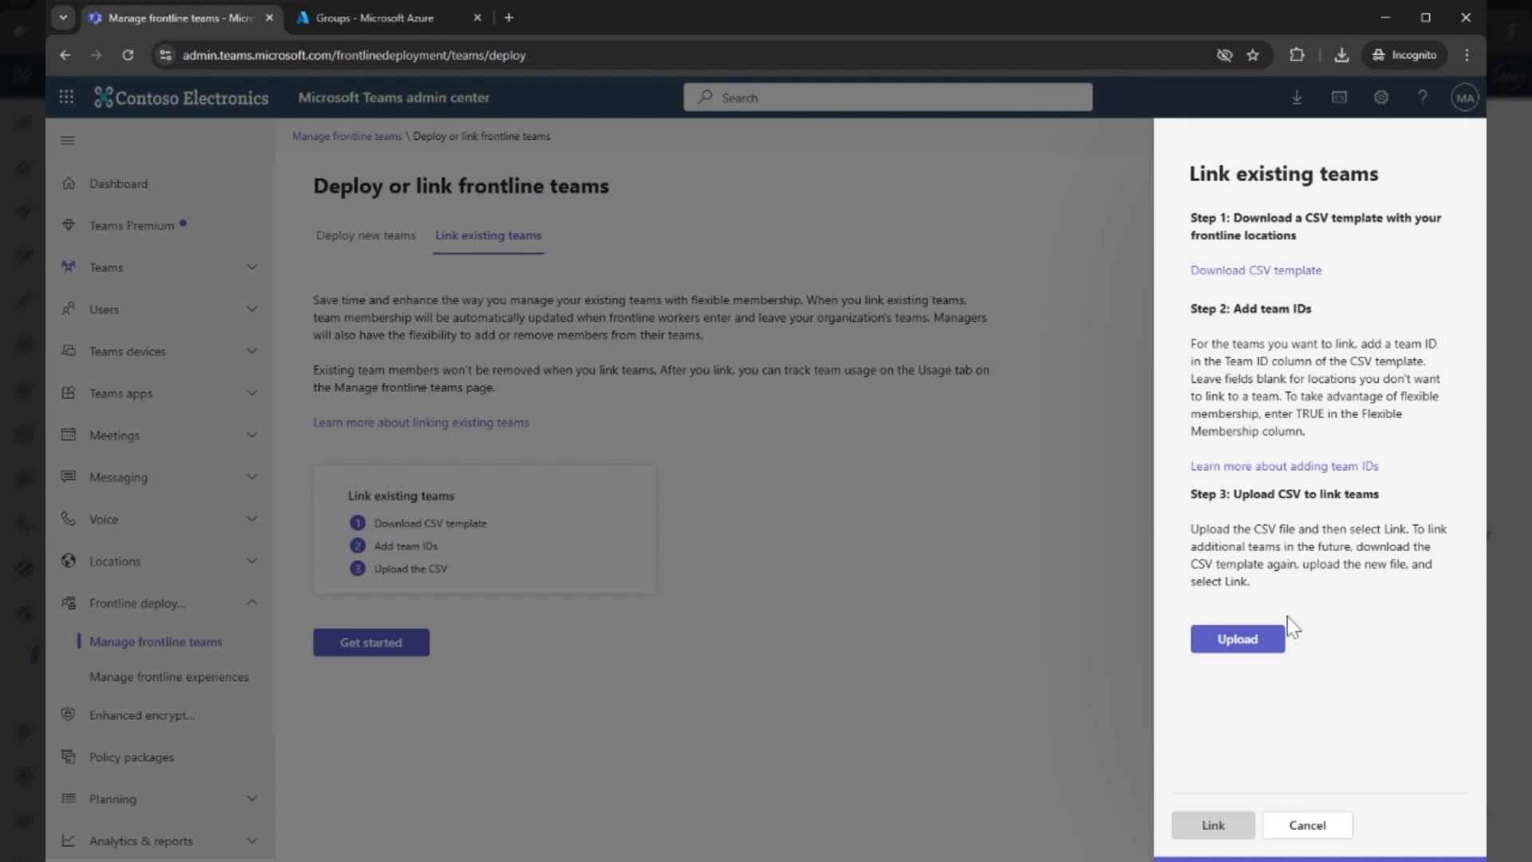
Upload the completed ContosoBakeries CSV file and link the existing teams to their frontline locations
click(1229, 647)
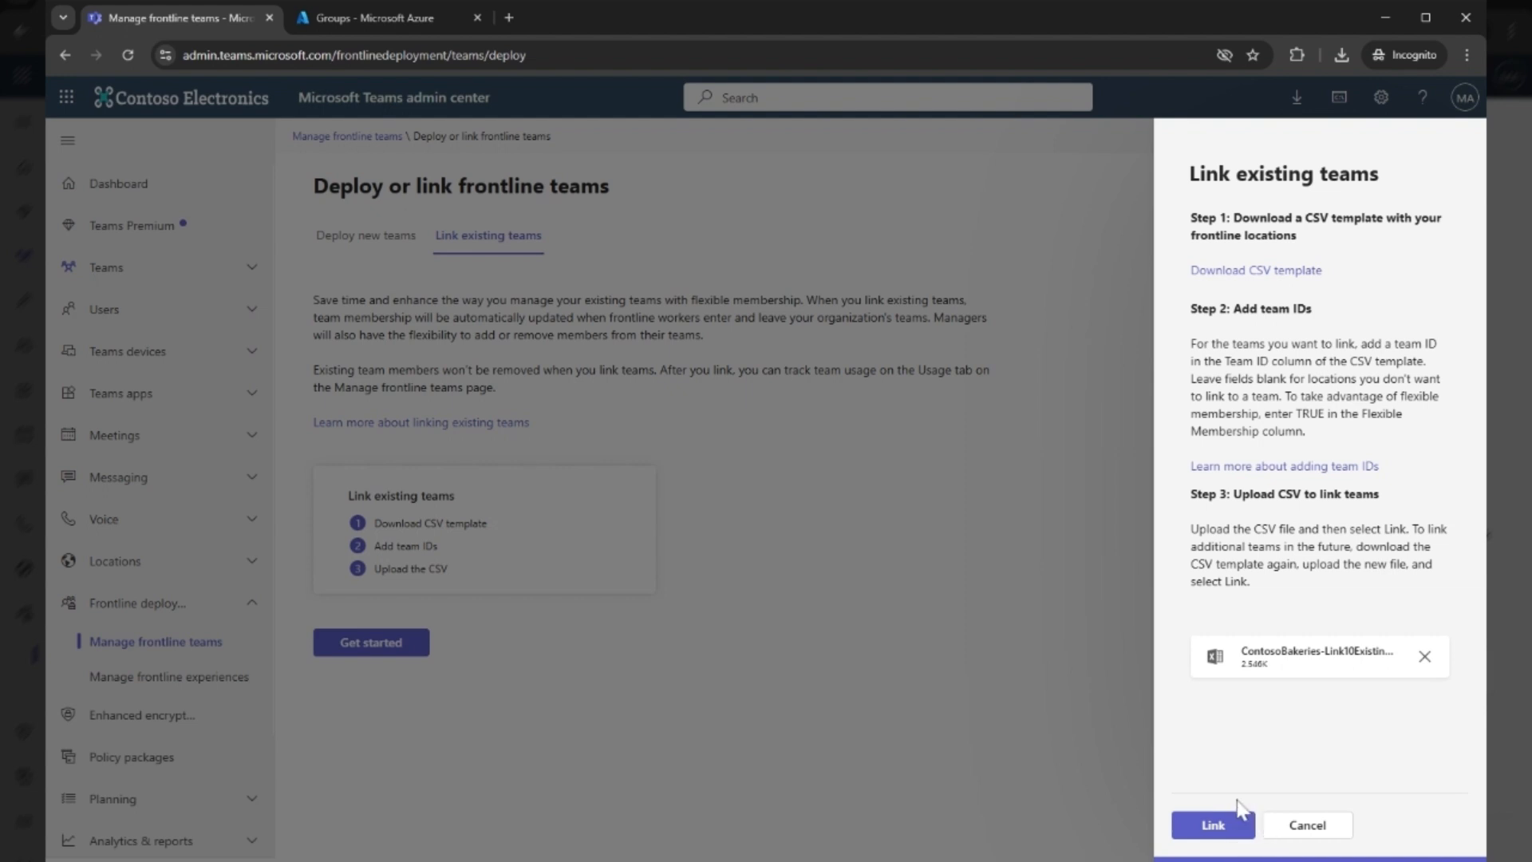
click(1209, 829)
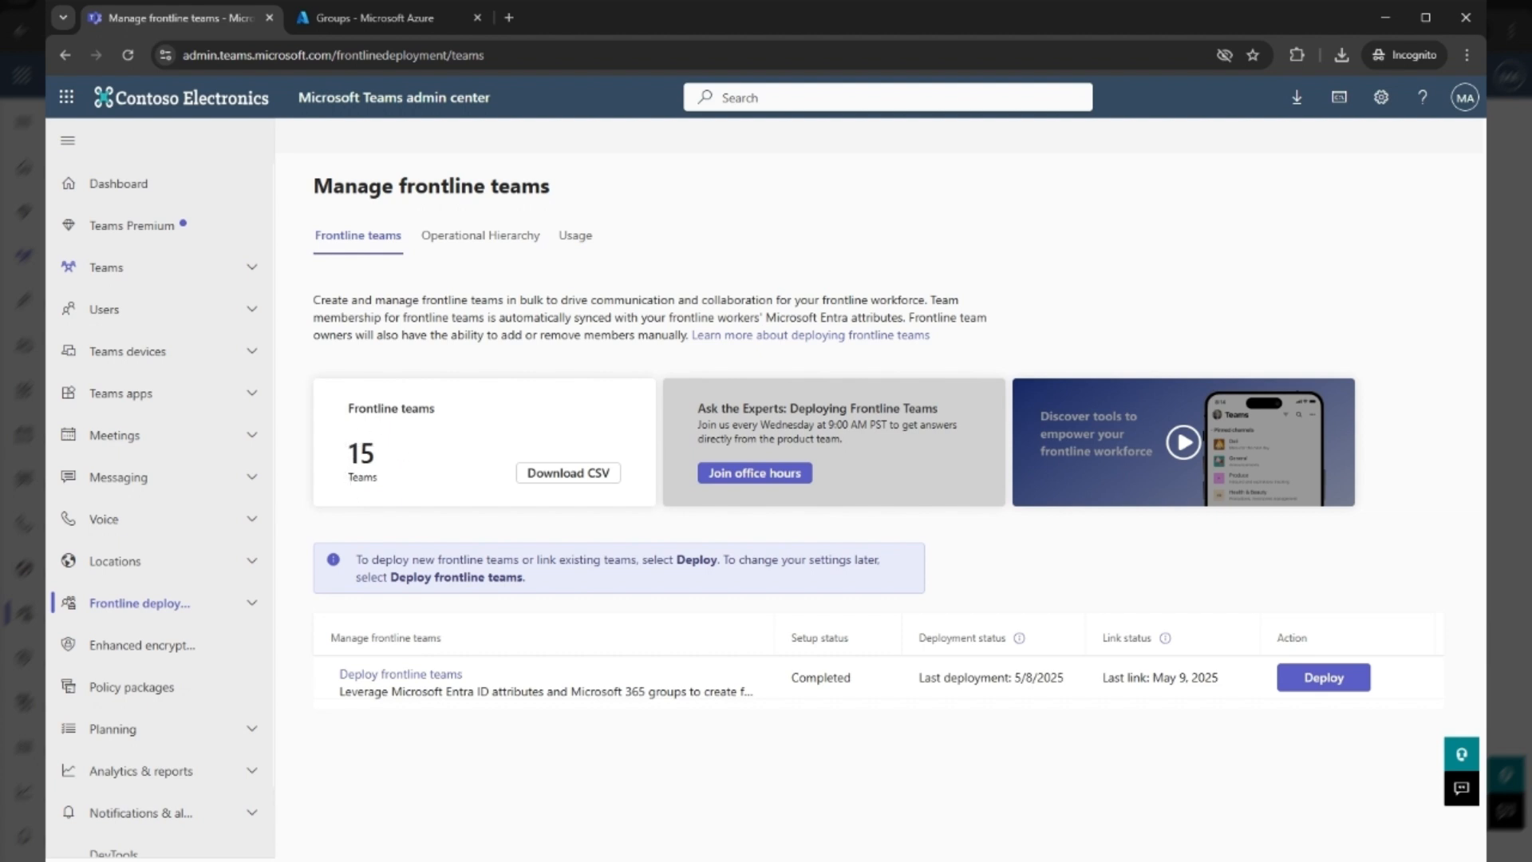
Download the frontline teams CSV and check the team IDs listed for Arlington, Austin and Dallas in Excel
click(567, 477)
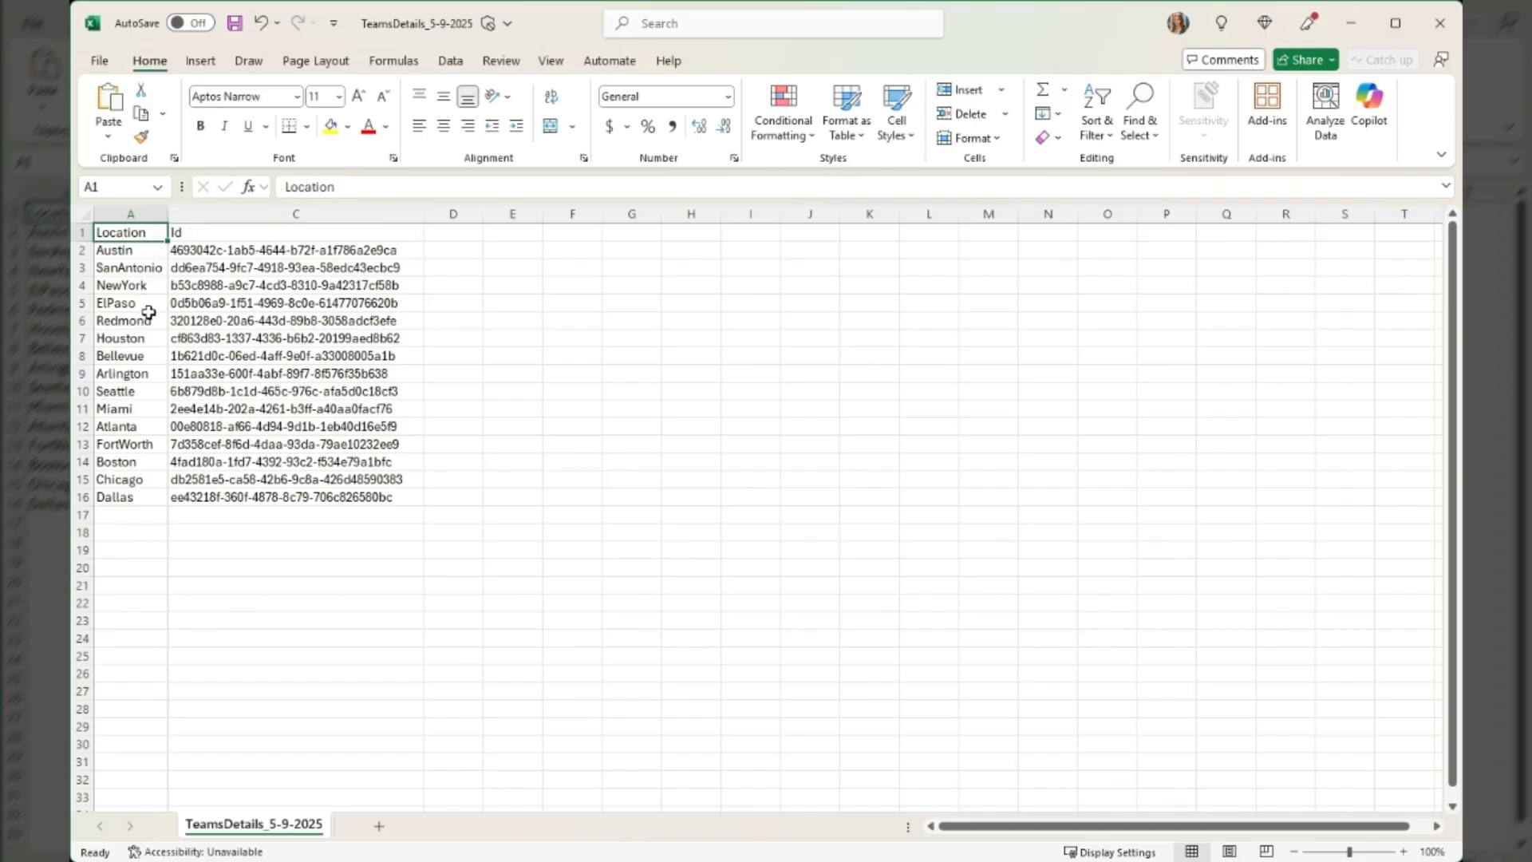
click(158, 372)
click(211, 373)
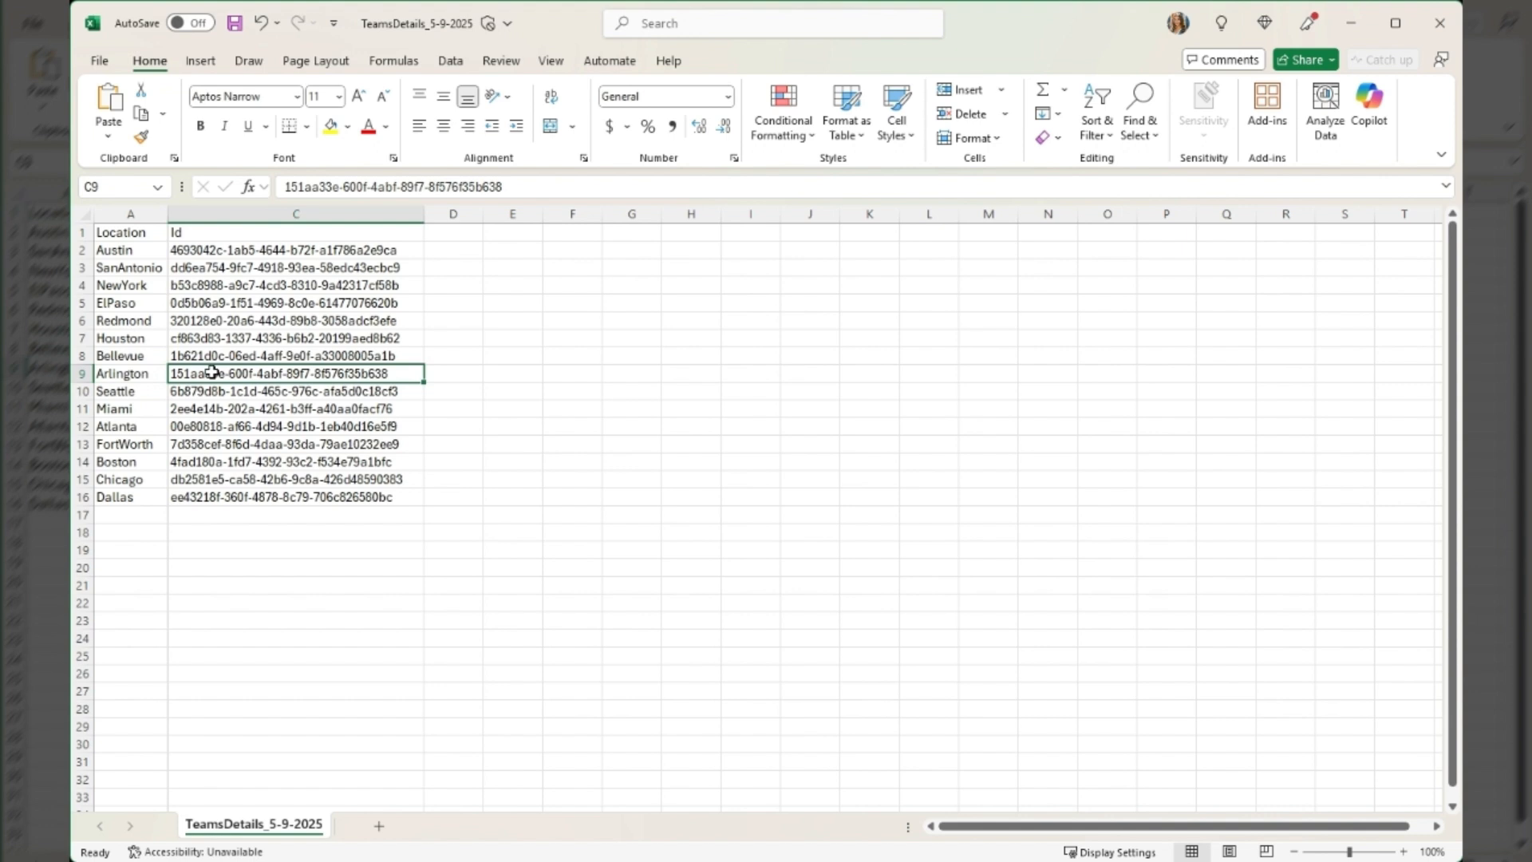
click(159, 249)
click(191, 250)
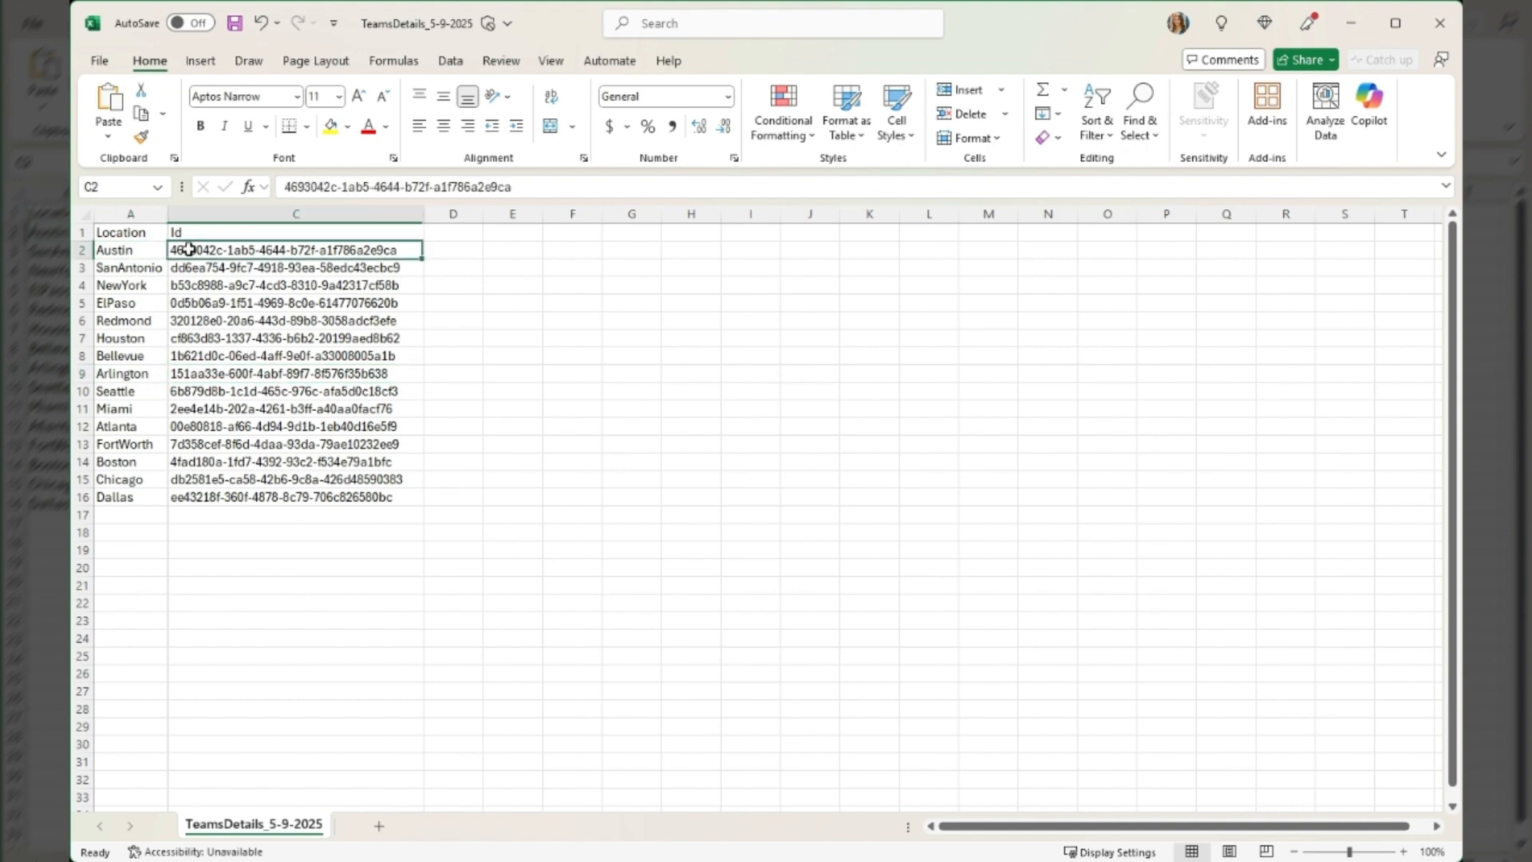
click(142, 496)
click(205, 495)
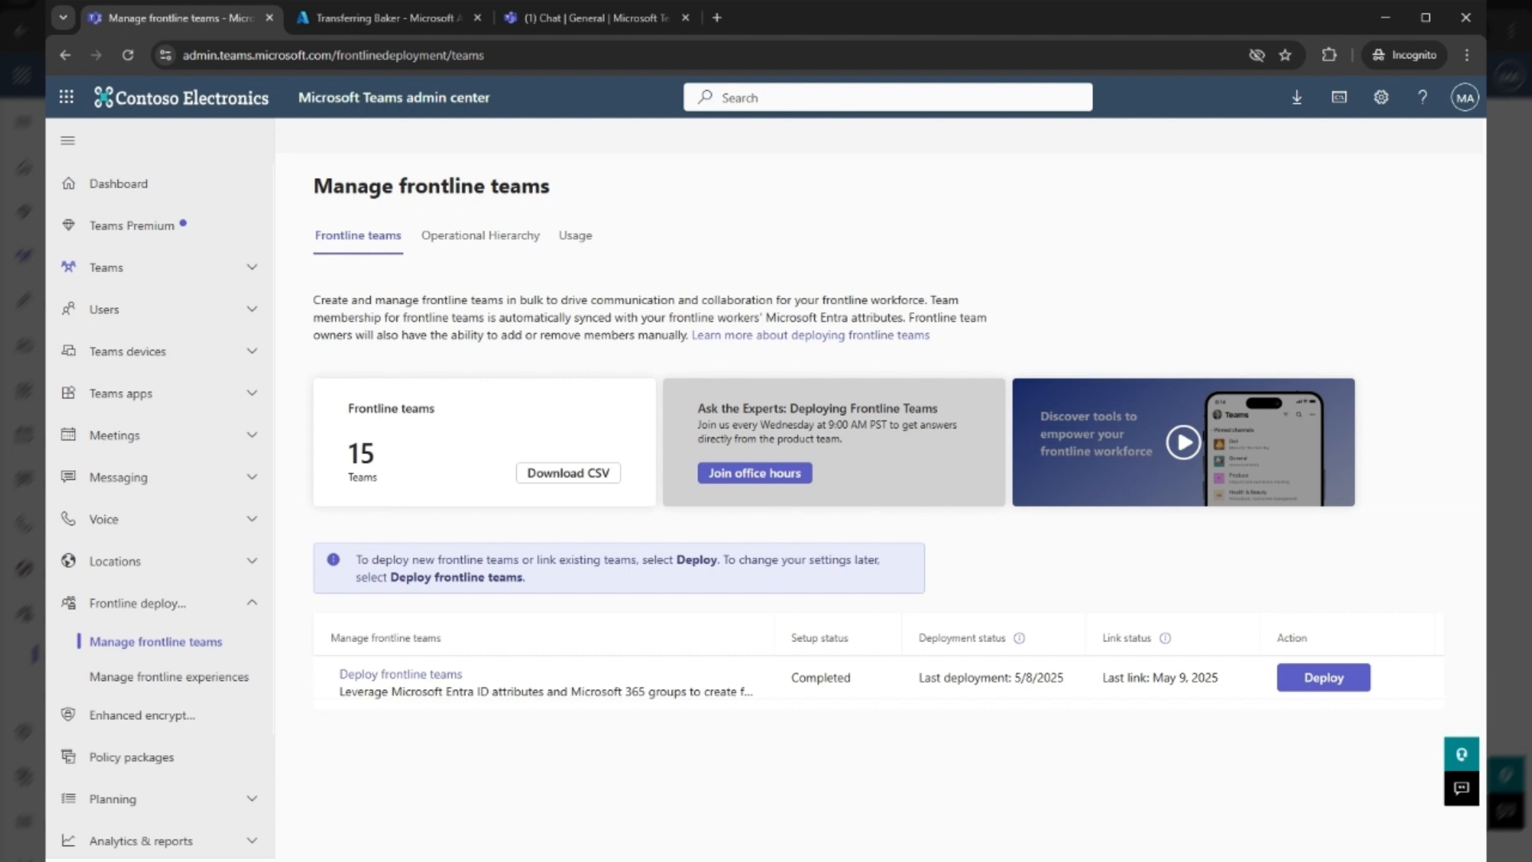
Look at the Arlington team's members in Teams, and in the Azure portal set the Transferring Baker user's city to Austin and save
click(585, 19)
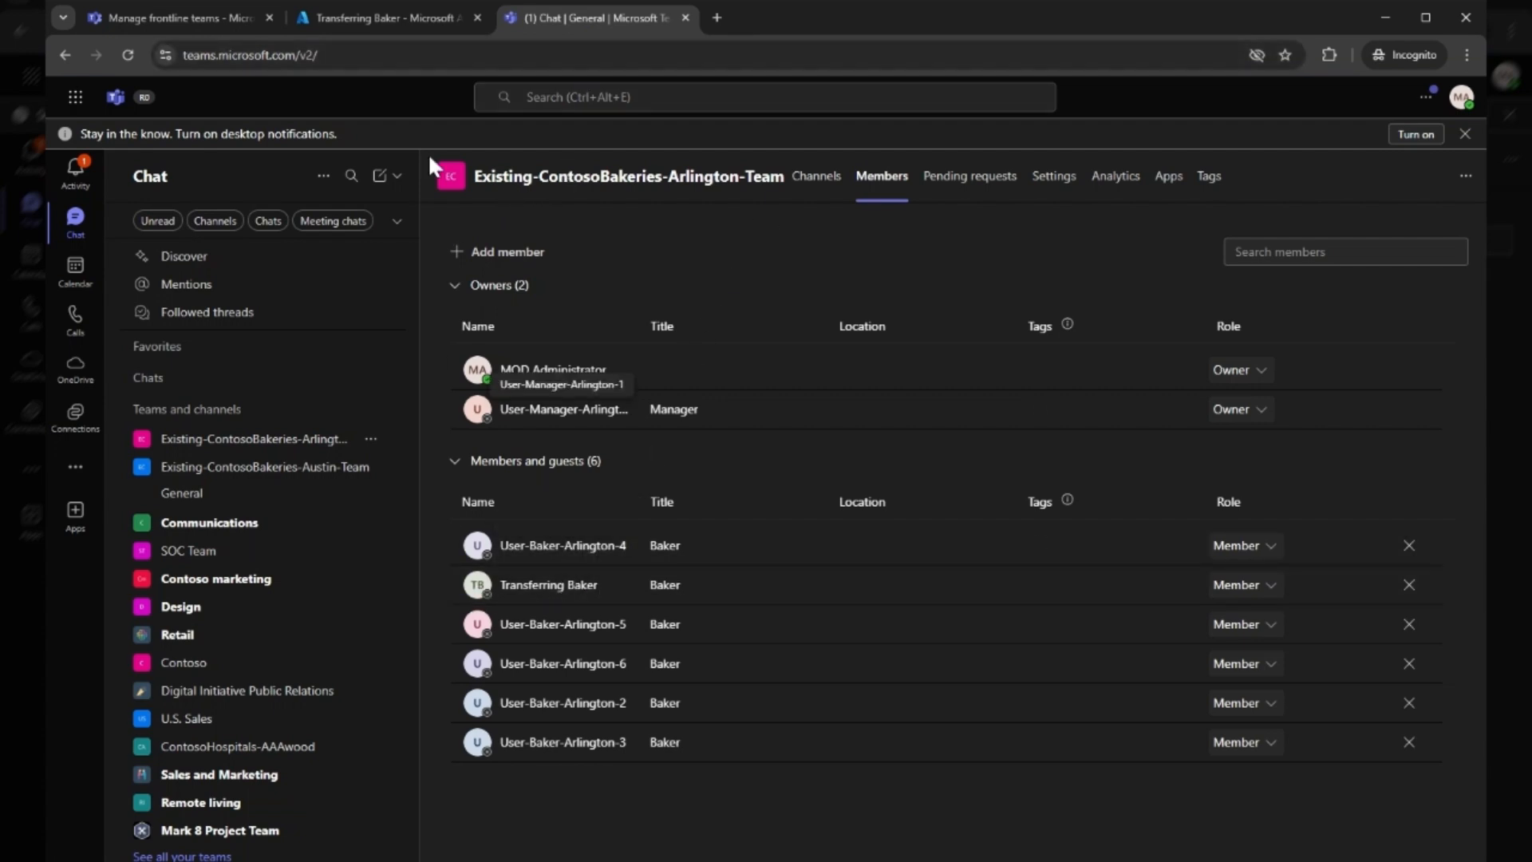
click(400, 14)
click(383, 212)
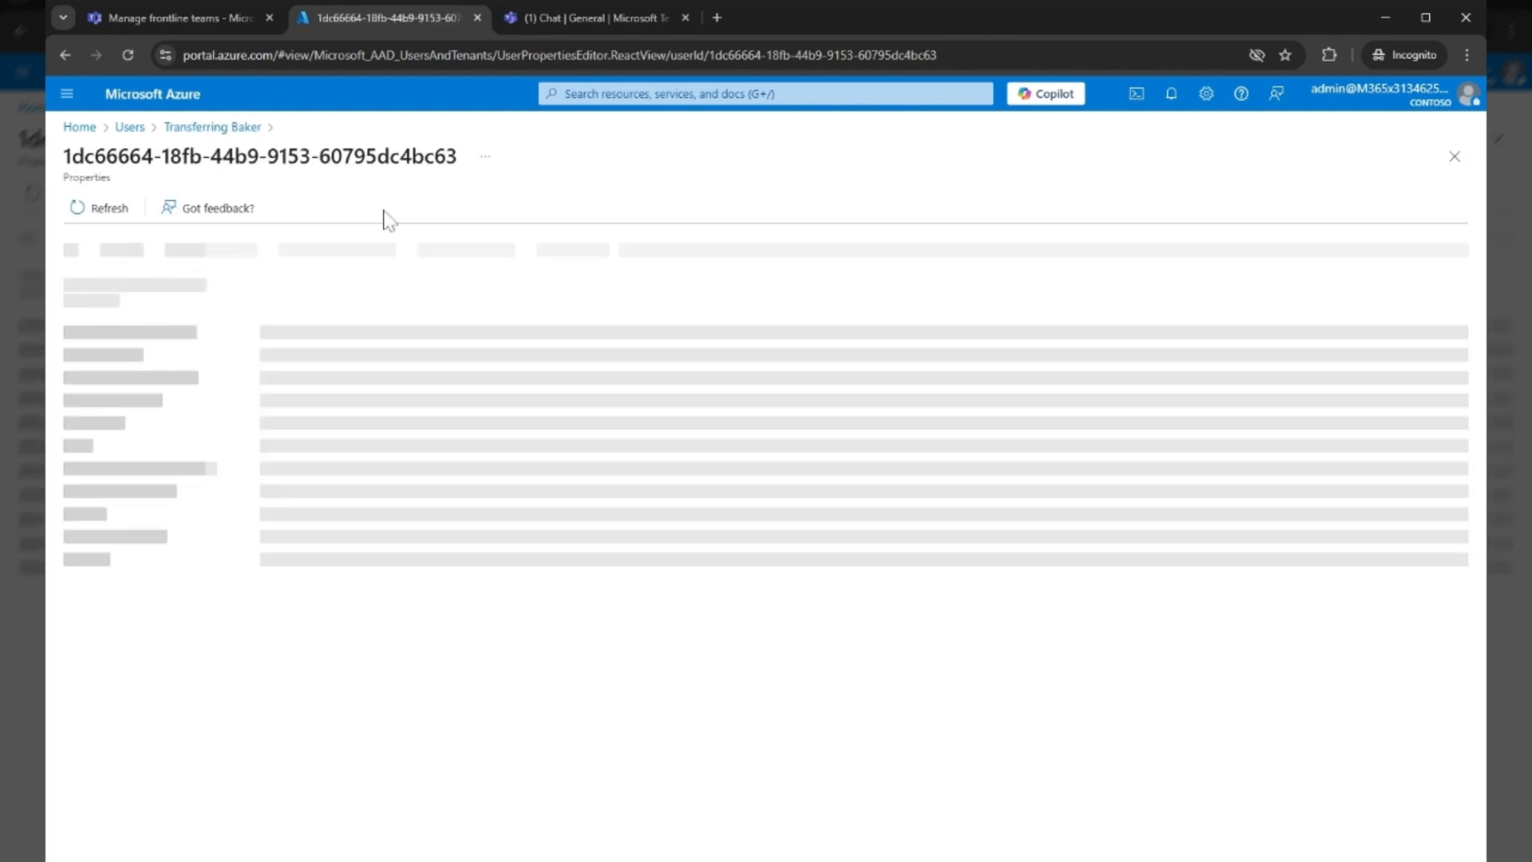
click(292, 251)
drag(335, 431, 226, 430)
text(Austin)
click(101, 834)
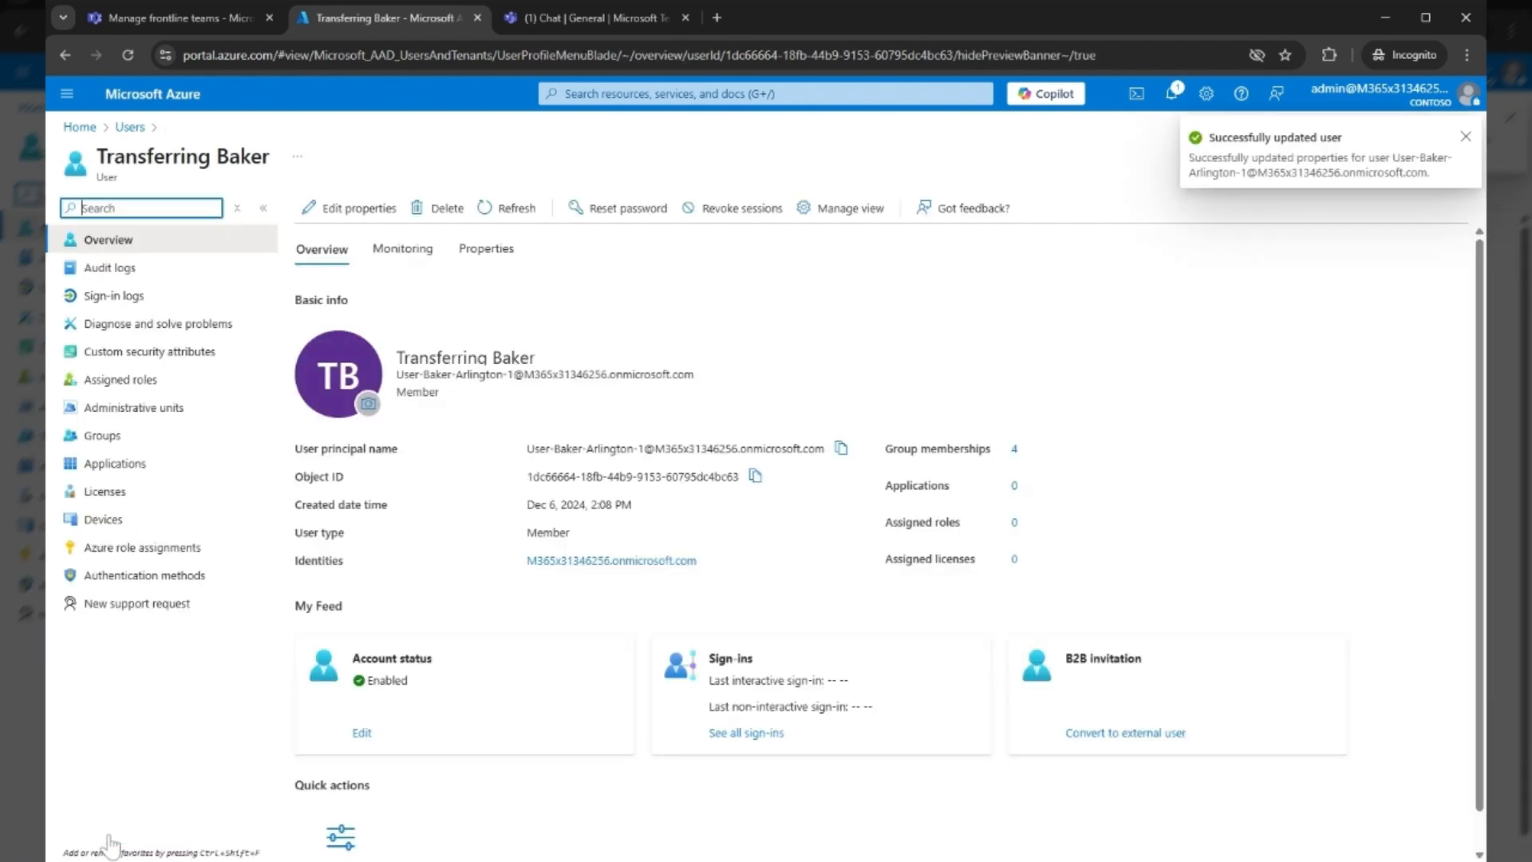
Switch to Teams and check the member list of Existing-ContosoBakeries-Arlington-Team for the Transferring Baker
click(594, 17)
click(371, 441)
click(428, 564)
click(884, 177)
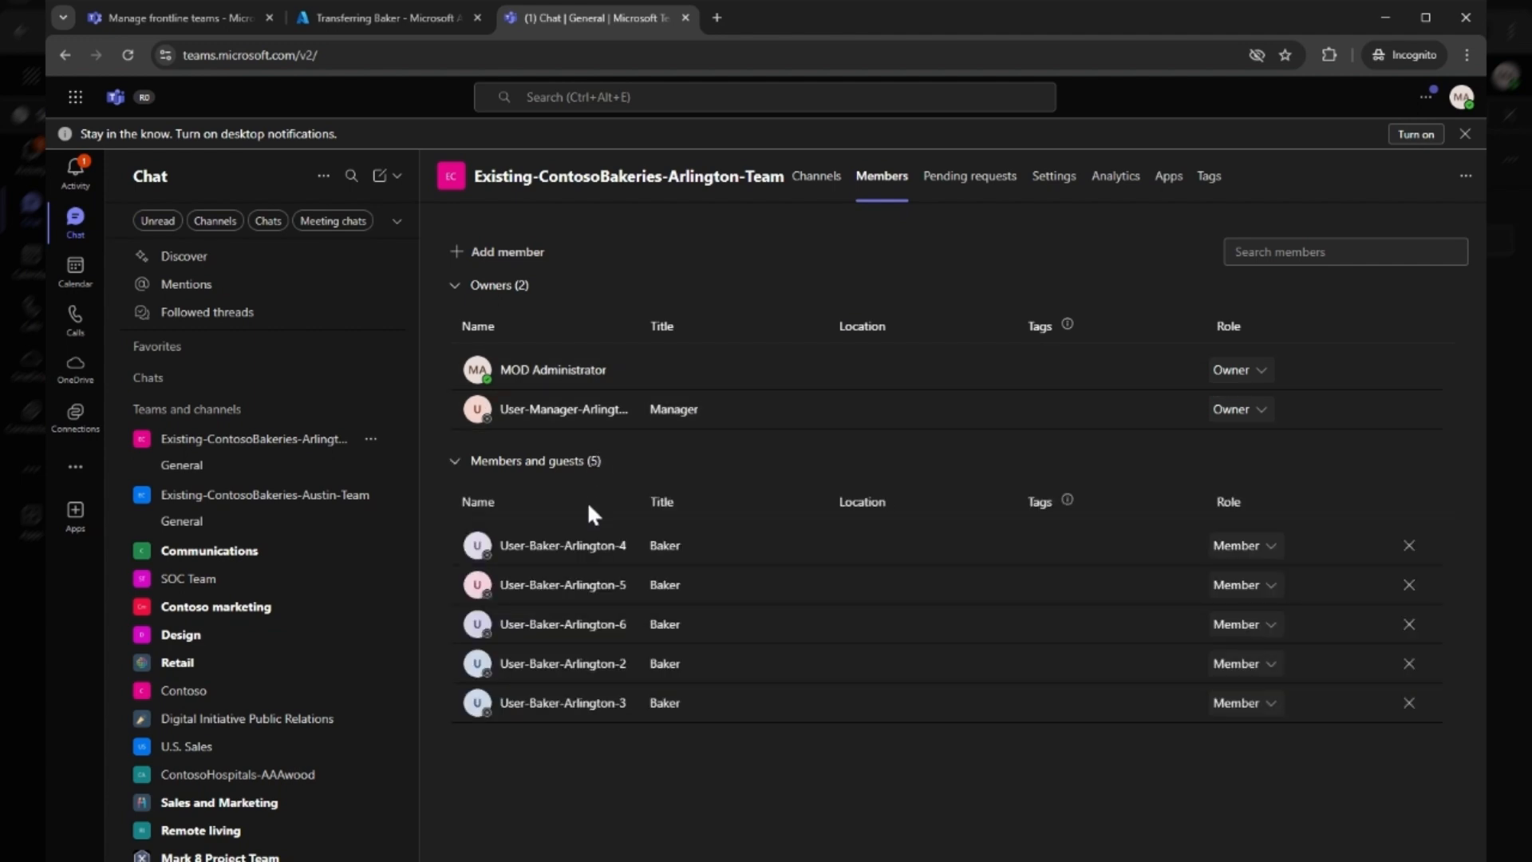
Check the members and guests of Existing-ContosoBakeries-Austin-Team for the Transferring Baker
click(370, 494)
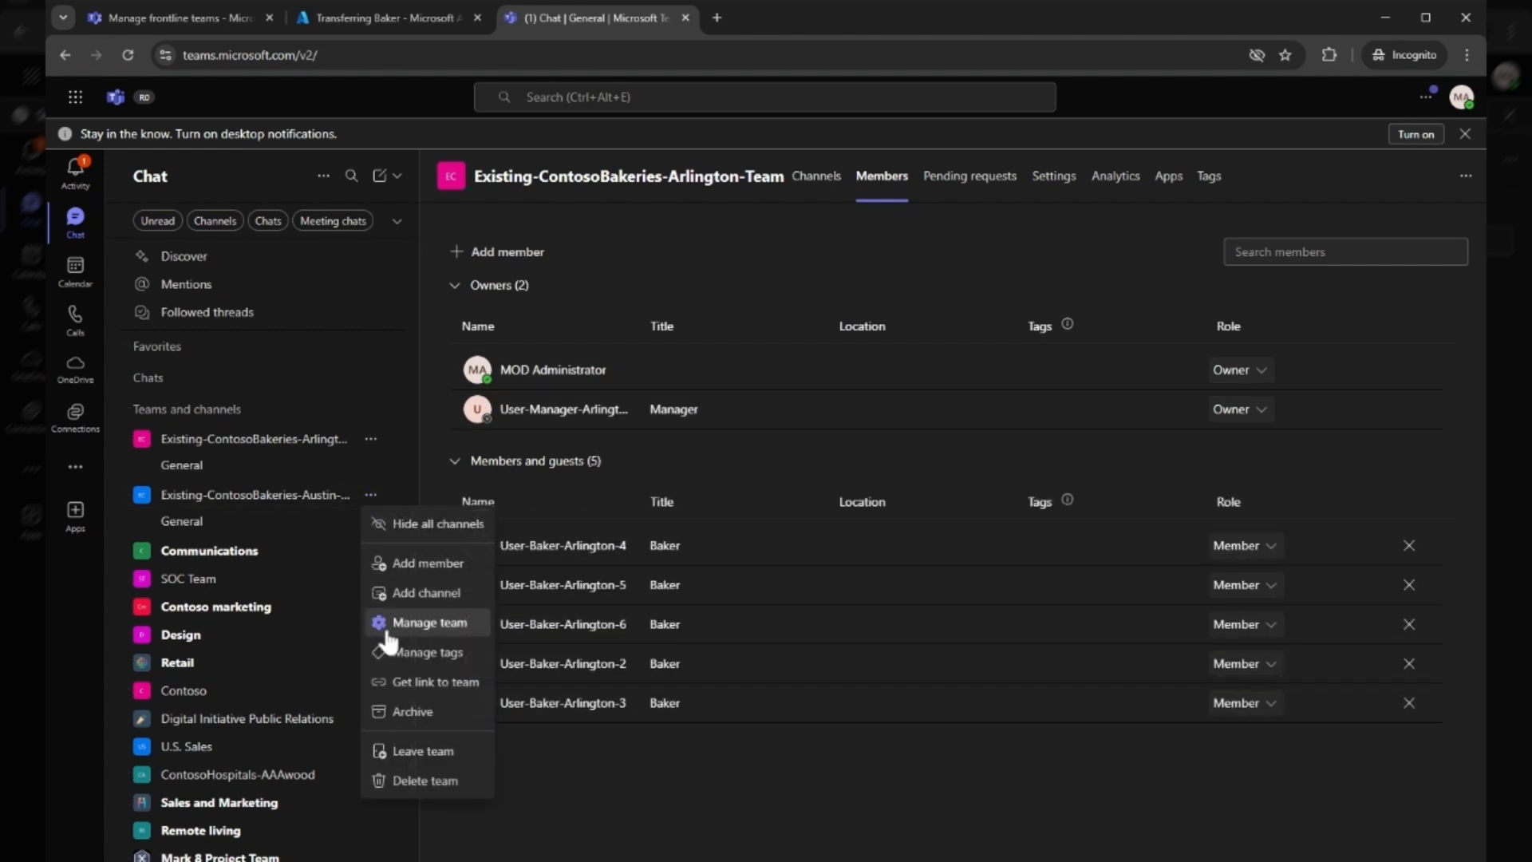
click(427, 623)
click(859, 178)
click(546, 460)
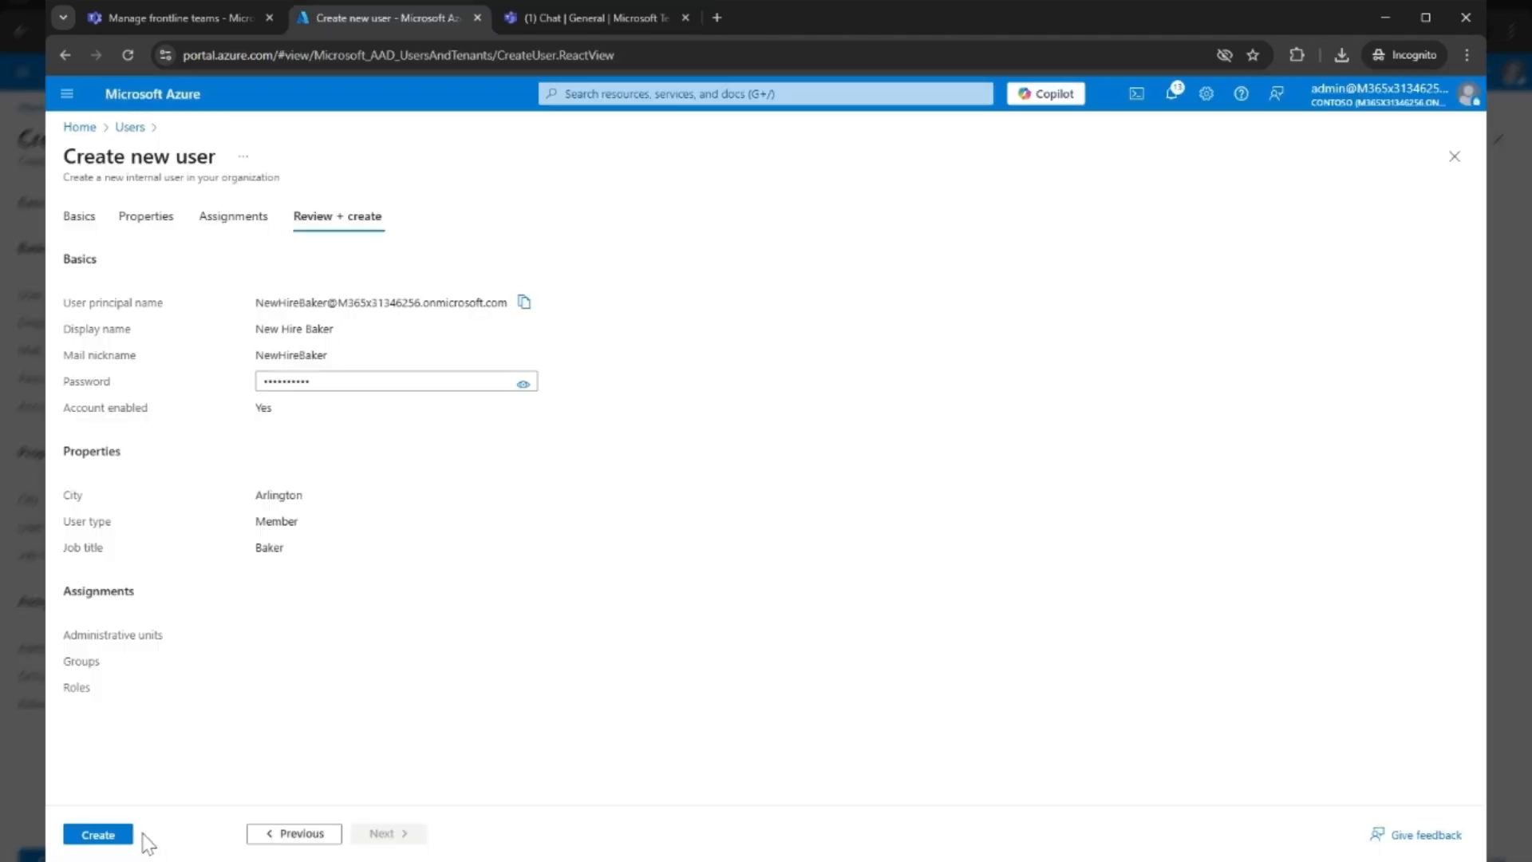
Create the New Hire Baker user in Azure and check the members of Existing-ContosoBakeries-Arlington-Team in Teams
click(97, 834)
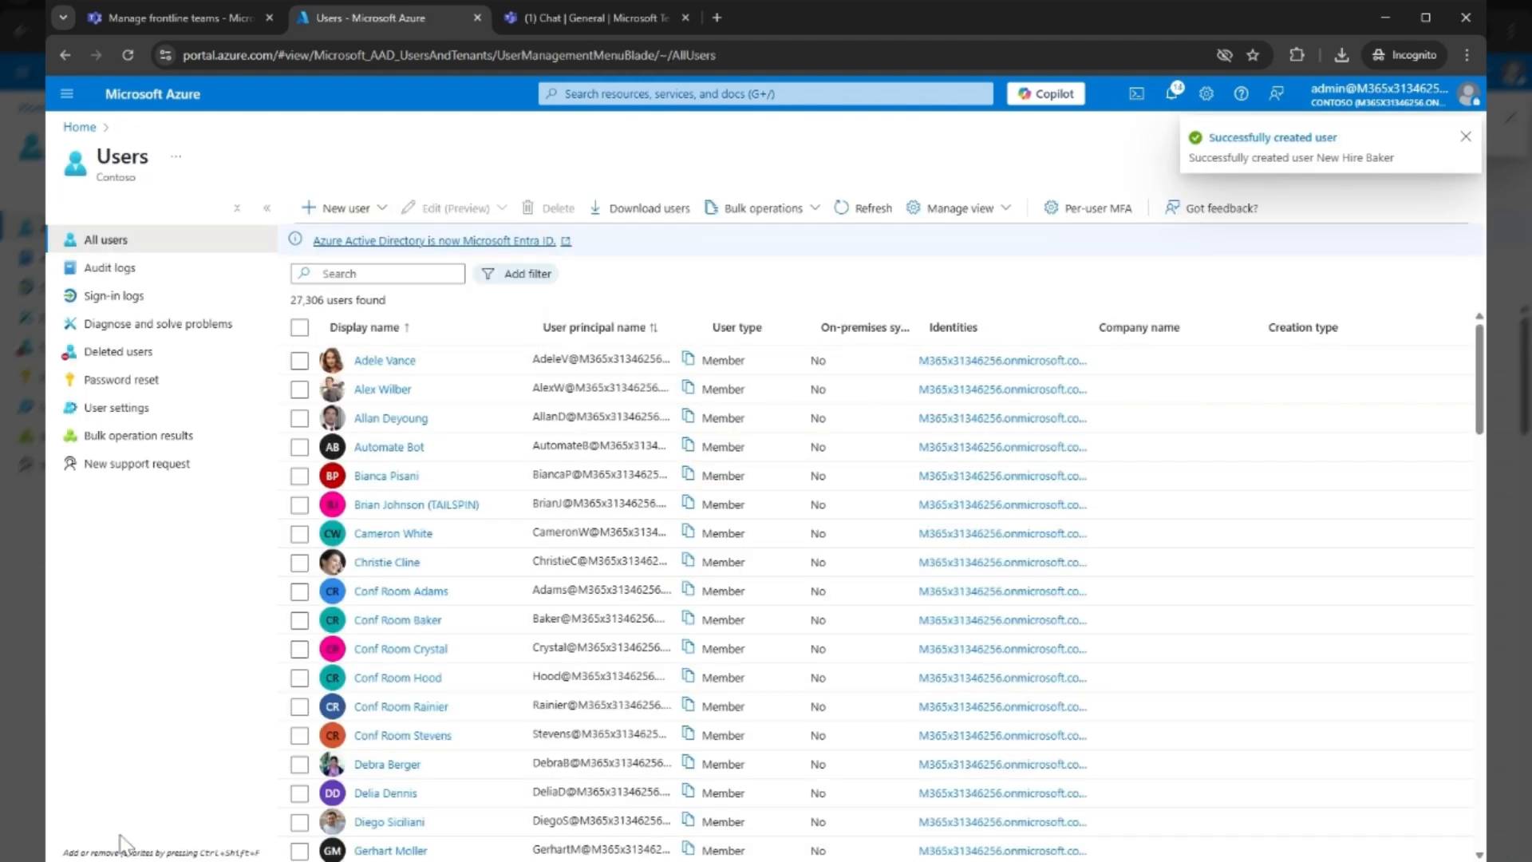
click(554, 21)
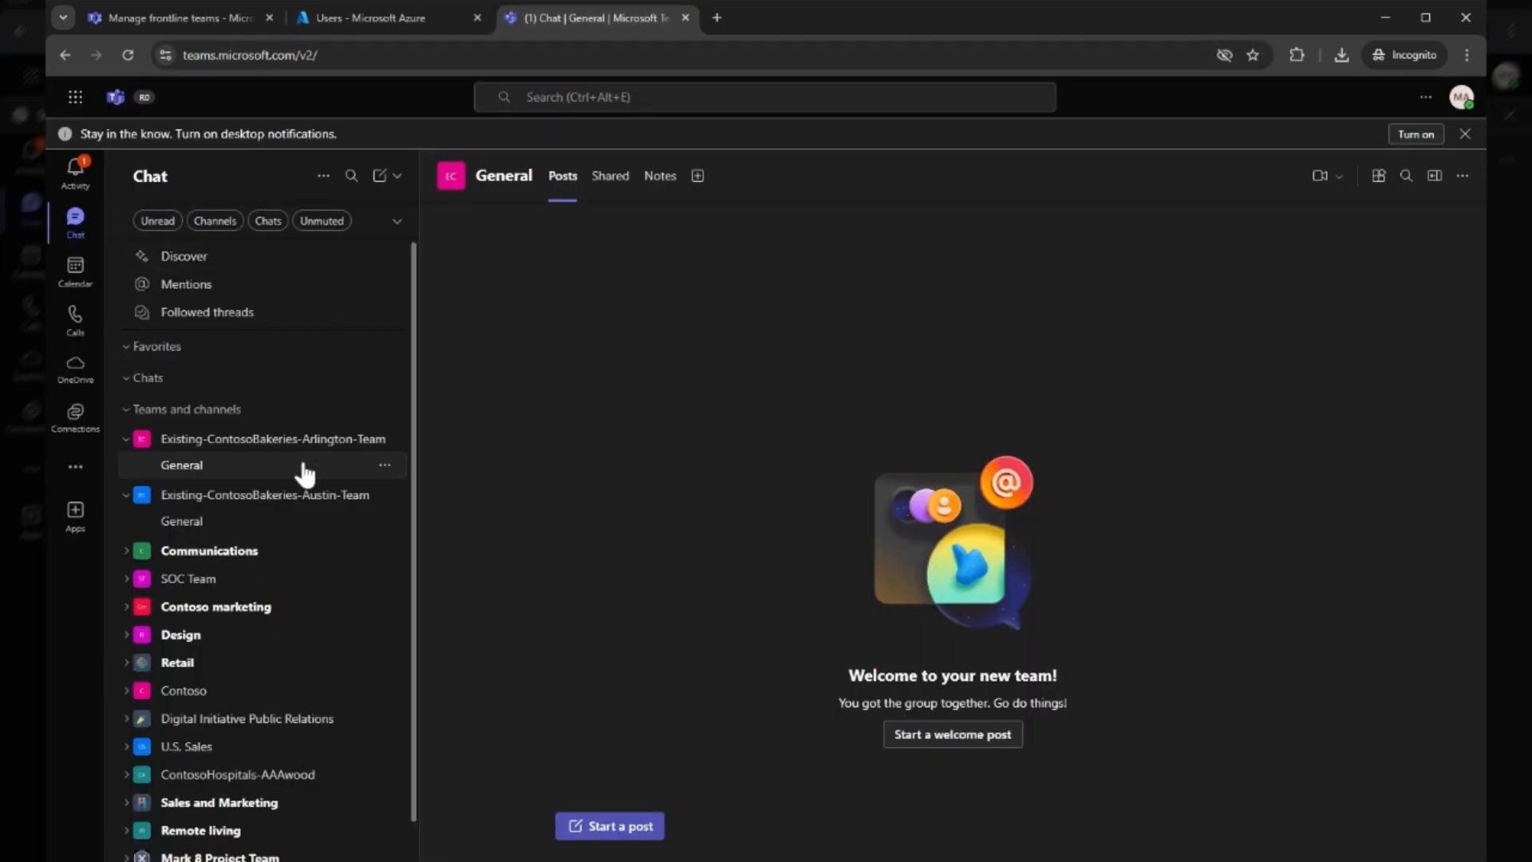
click(371, 438)
click(404, 566)
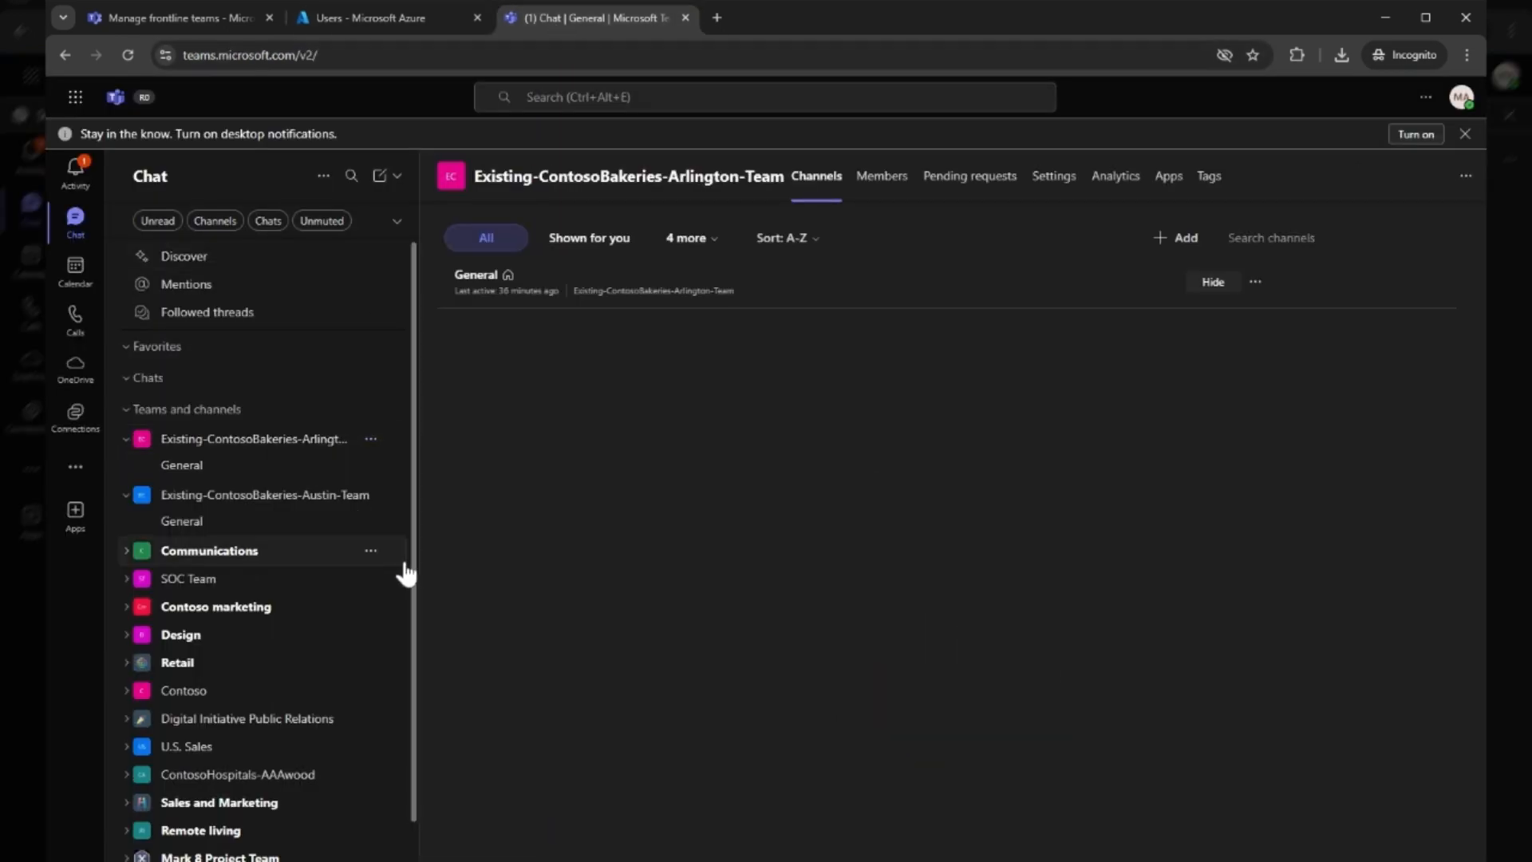
click(881, 176)
click(590, 461)
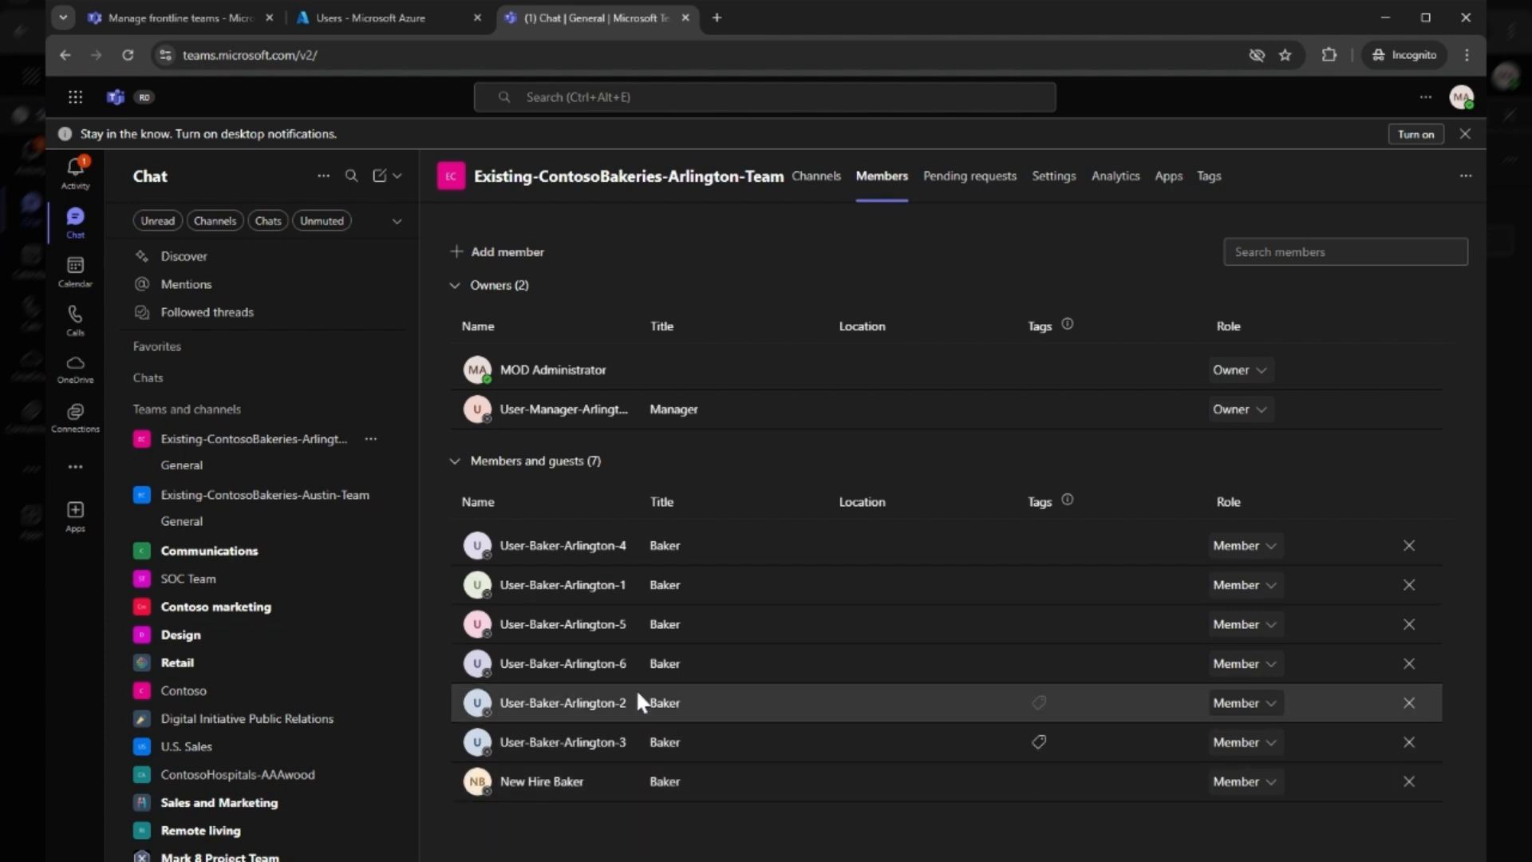
Add Reinforcement Baker #2 and Reinforcement Baker #1 as members of Existing-ContosoBakeries-Arlington-Team
click(503, 259)
text(rein)
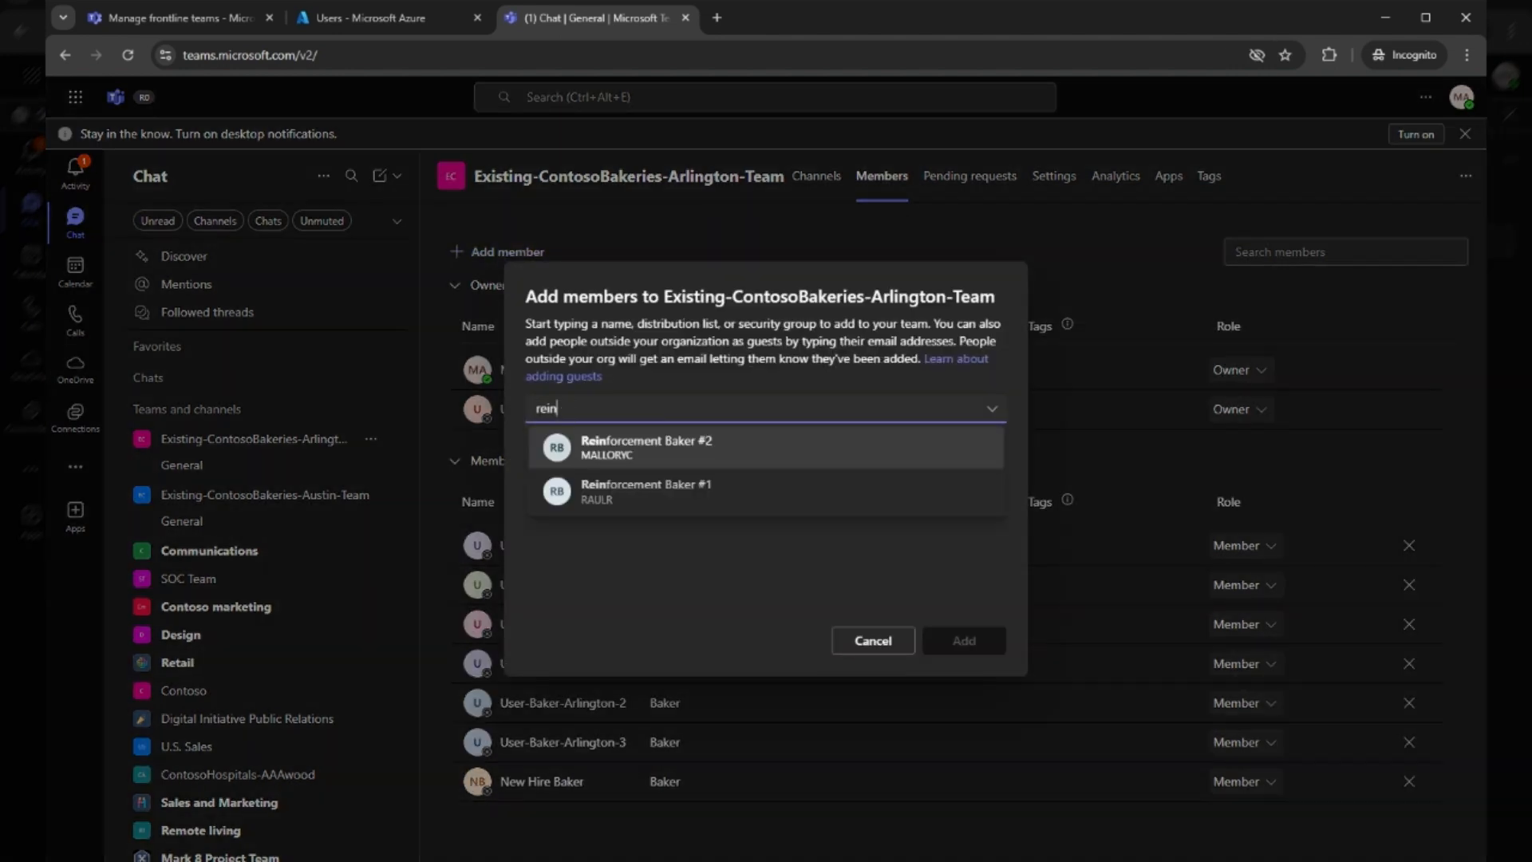
key(Return)
text(rein)
key(Return)
click(941, 641)
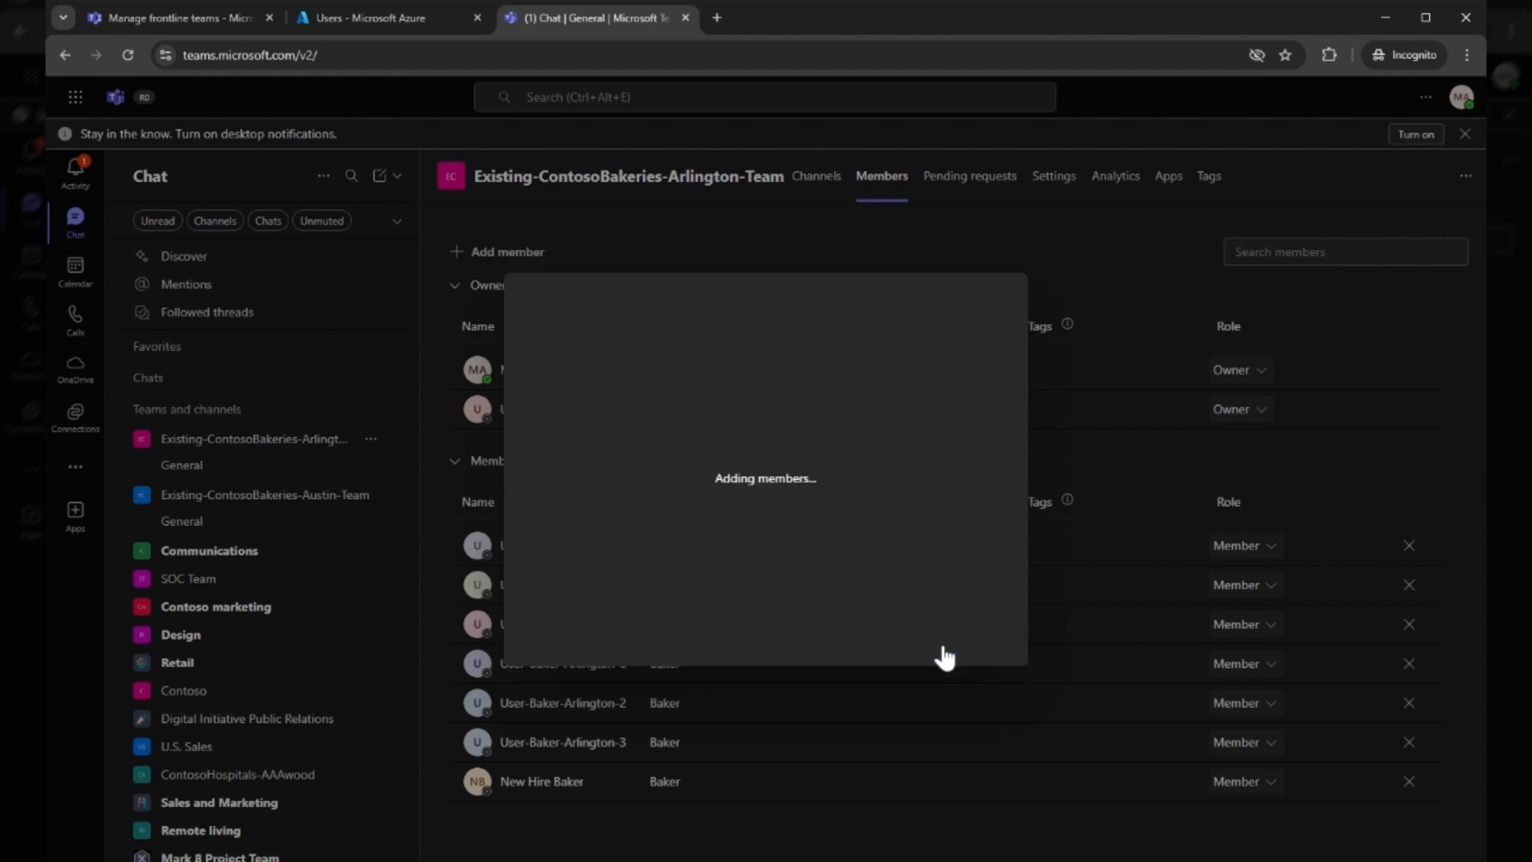